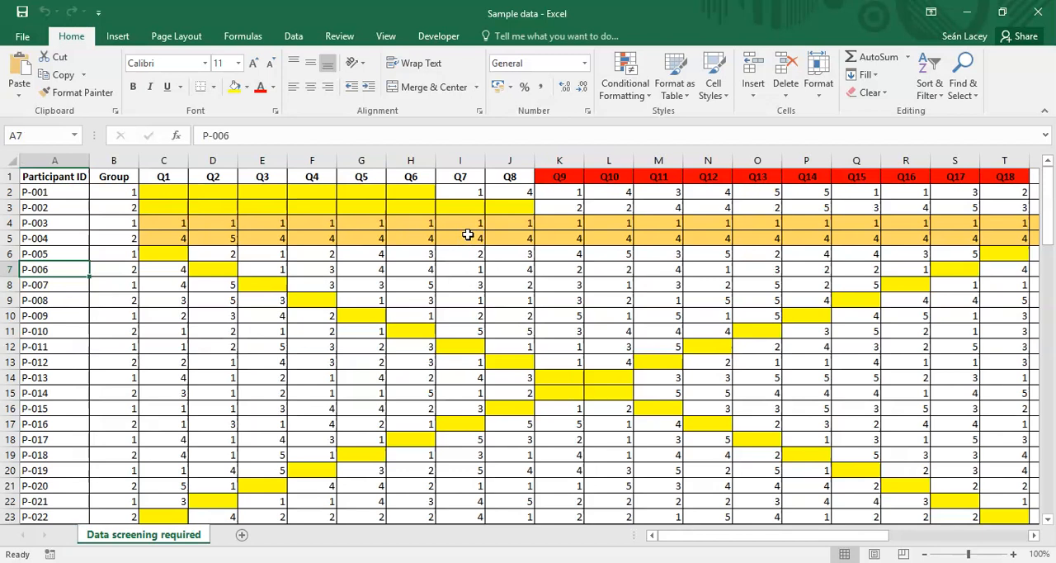
- Examine the Group column, the blank Q1 cell of P-001, and participant P-003's answers across the questions up to Q30
{"action": "left_click", "coordinate": [114, 158]}
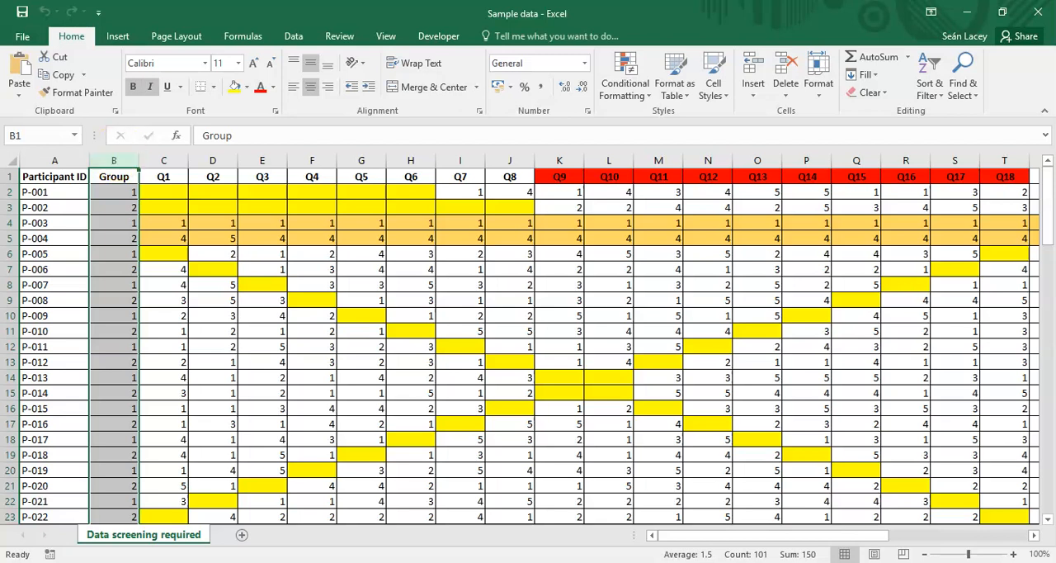
{"action": "left_click", "coordinate": [186, 191]}
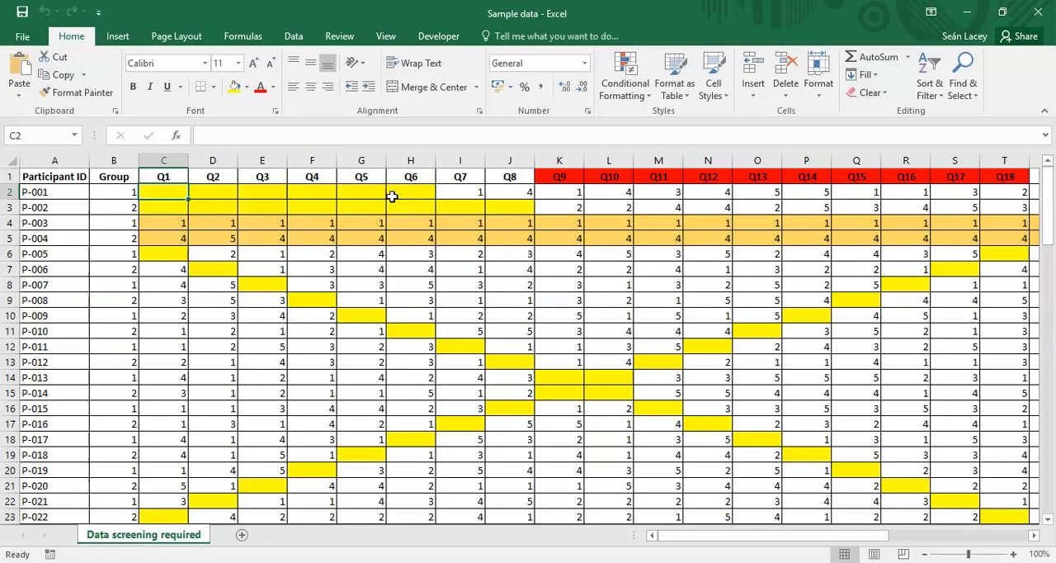
{"action": "left_click", "coordinate": [170, 224]}
{"action": "key", "text": "Right"}
{"action": "key", "text": "Right"}
{"action": "key", "text": "Right"}
{"action": "key", "text": "Right"}
{"action": "key", "text": "Right"}
{"action": "key", "text": "Right"}
{"action": "key", "text": "Right"}
{"action": "key", "text": "Right"}
{"action": "key", "text": "Right"}
{"action": "key", "text": "Right"}
{"action": "key", "text": "Right"}
{"action": "key", "text": "Right"}
{"action": "key", "text": "Right"}
{"action": "key", "text": "Right"}
{"action": "key", "text": "Right"}
{"action": "key", "text": "Right"}
{"action": "key", "text": "Right"}
{"action": "key", "text": "Right"}
{"action": "key", "text": "Right"}
{"action": "key", "text": "Right"}
{"action": "key", "text": "Right"}
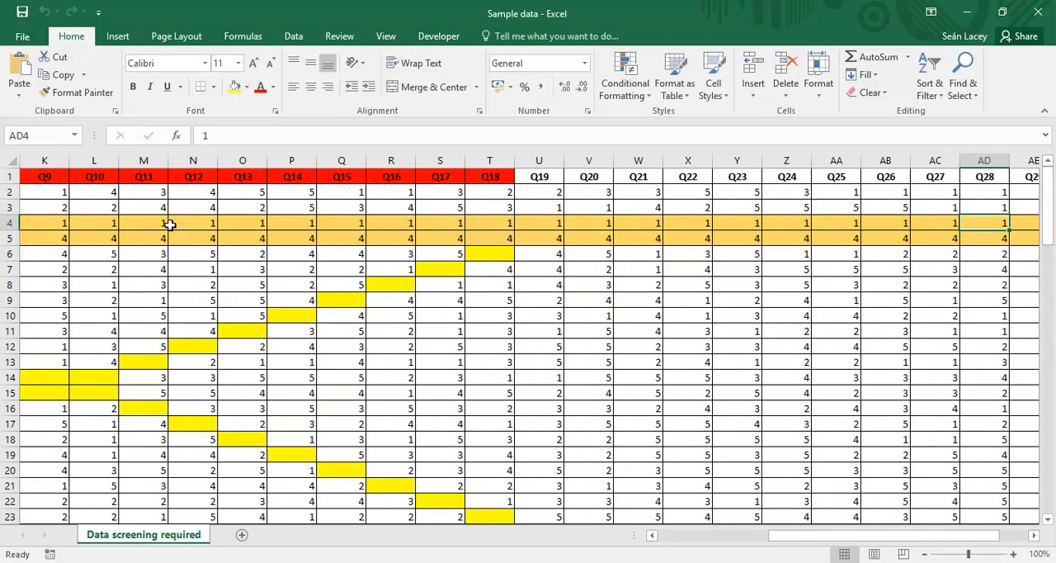
{"action": "key", "text": "Left"}
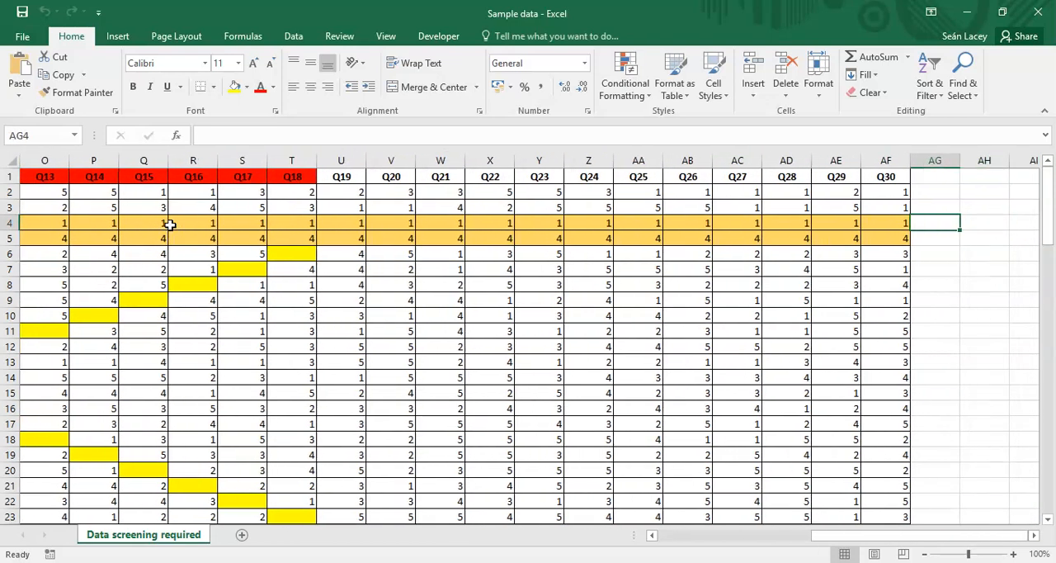
- Examine participant P-004's answers across the question columns and compare them with the P-003 row above
{"action": "key", "text": "Home"}
{"action": "key", "text": "Down"}
{"action": "key", "text": "Right"}
{"action": "key", "text": "Right"}
{"action": "key", "text": "Right"}
{"action": "key", "text": "Right"}
{"action": "key", "text": "Right"}
{"action": "key", "text": "Right"}
{"action": "key", "text": "Left"}
{"action": "key", "text": "Left"}
{"action": "key", "text": "Left"}
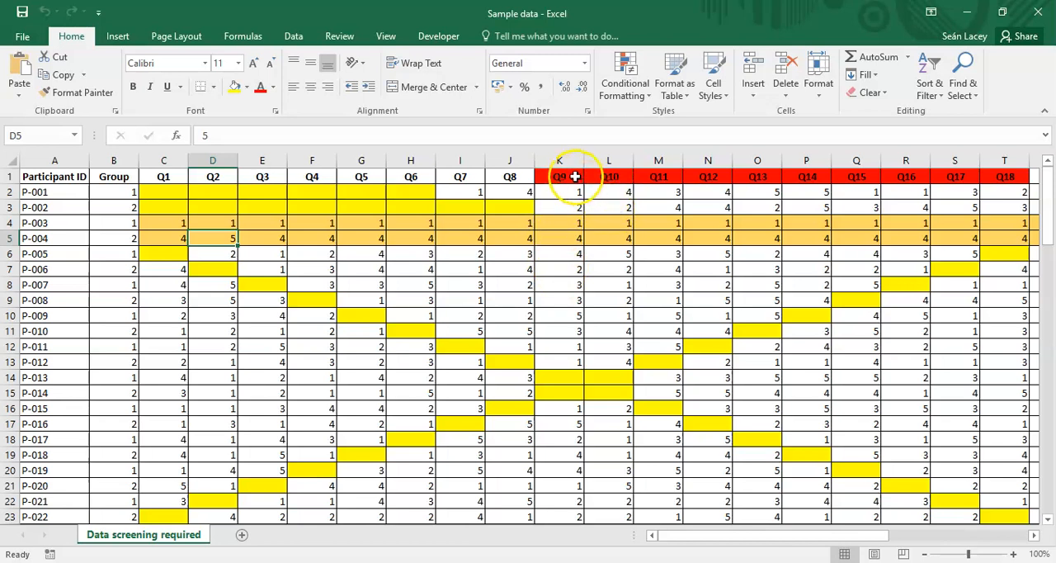
{"action": "key", "text": "Right"}
{"action": "key", "text": "Right"}
{"action": "key", "text": "Right"}
{"action": "key", "text": "Right"}
{"action": "key", "text": "Right"}
{"action": "key", "text": "Right"}
{"action": "key", "text": "Right"}
{"action": "key", "text": "Right"}
{"action": "key", "text": "Right"}
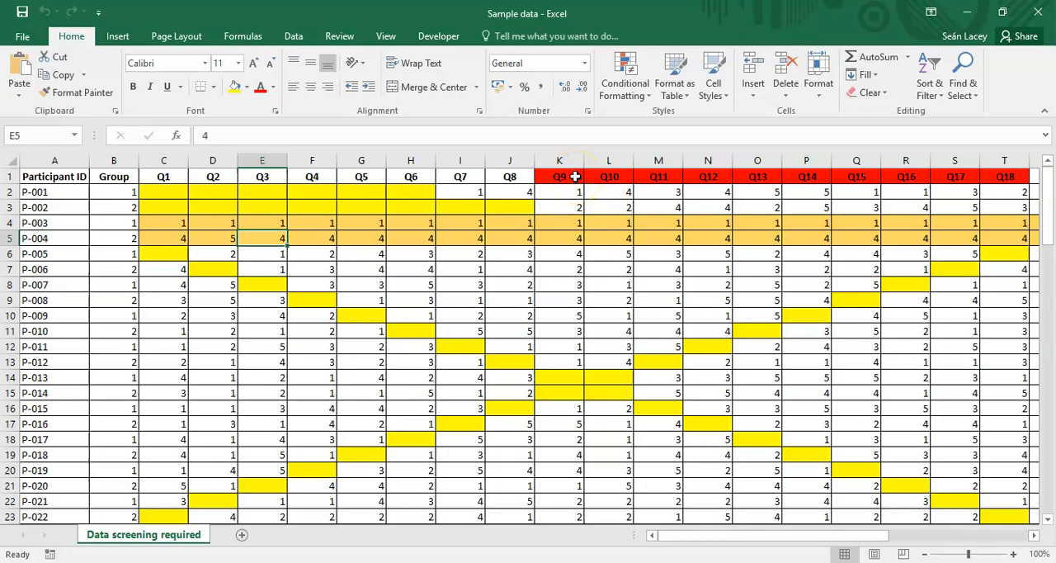
{"action": "key", "text": "Up"}
{"action": "key", "text": "Up"}
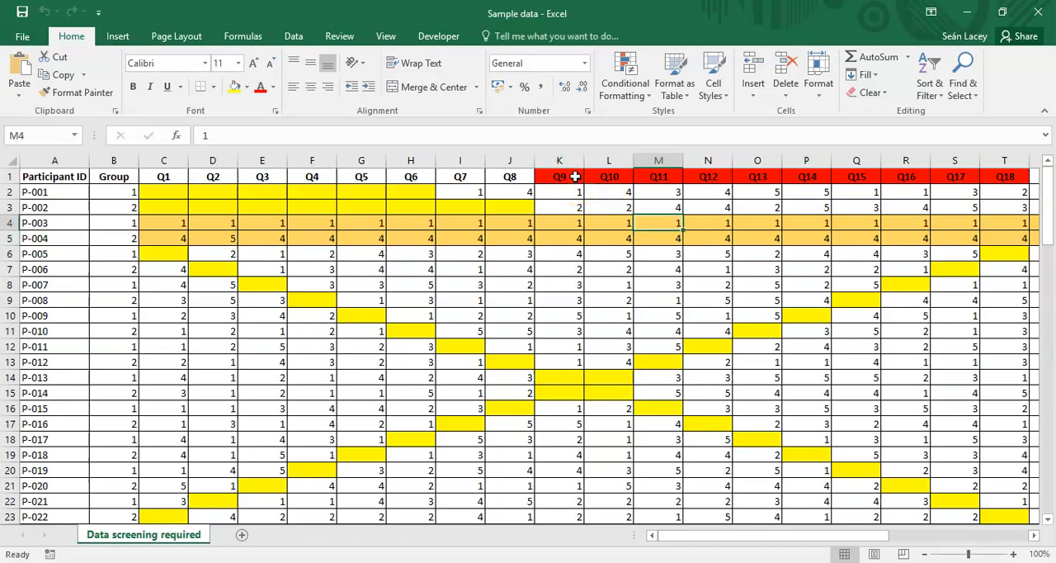
- Examine the red question headers Q9 to Q18, and return to cell A1
{"action": "left_click", "coordinate": [575, 176]}
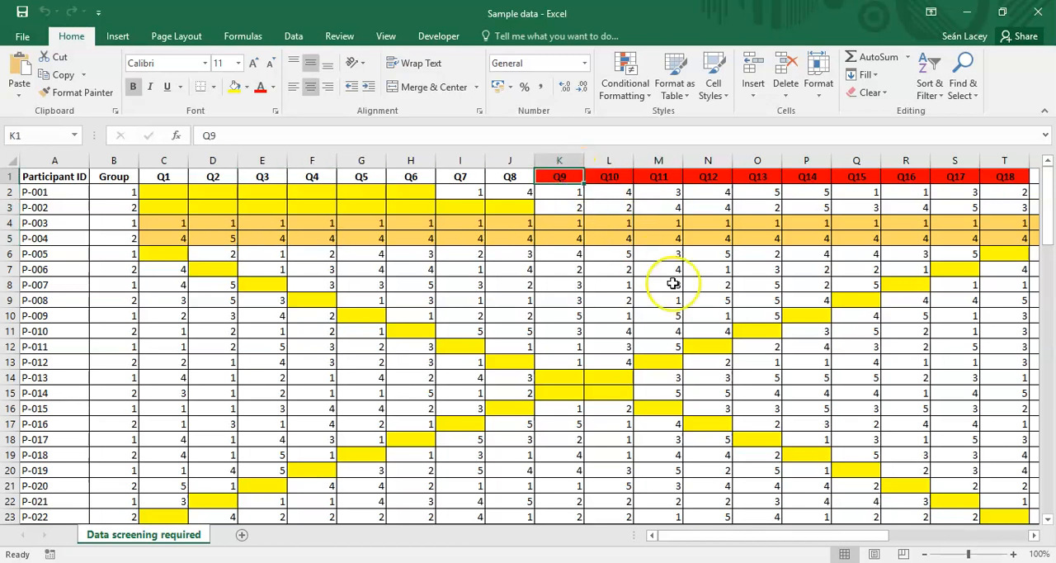
{"action": "key", "text": "Right"}
{"action": "key", "text": "Right"}
{"action": "key", "text": "Right"}
{"action": "key", "text": "Right"}
{"action": "key", "text": "Right"}
{"action": "key", "text": "Right"}
{"action": "key", "text": "Right"}
{"action": "key", "text": "Right"}
{"action": "key", "text": "Right"}
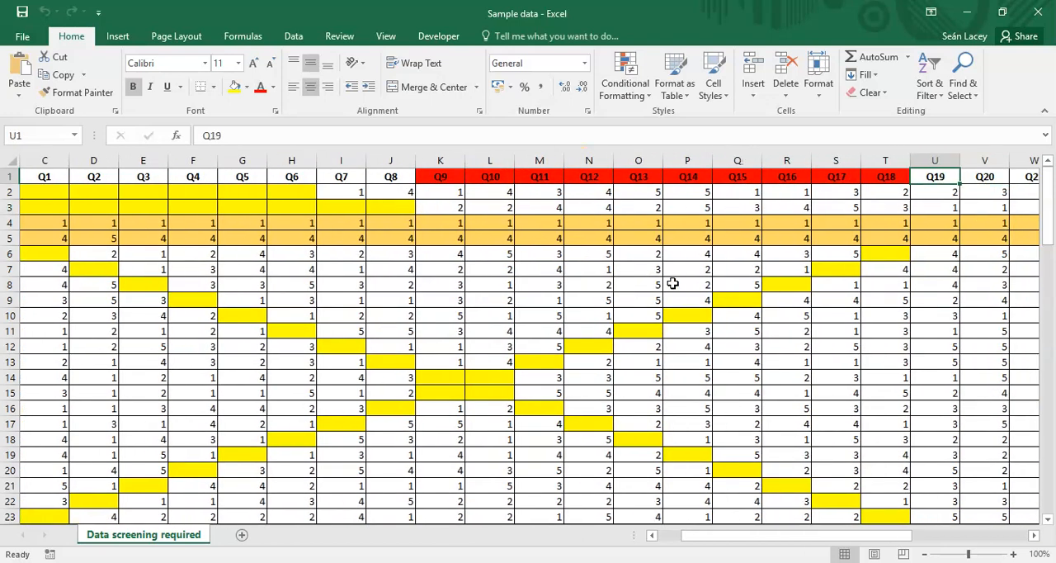
{"action": "key", "text": "Left"}
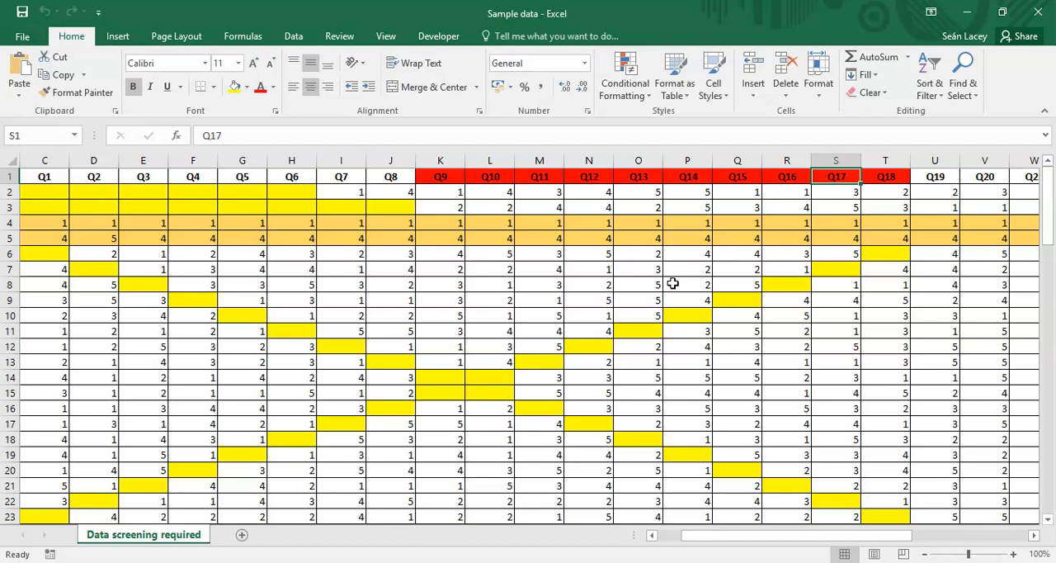
{"action": "key", "text": "ctrl+Home"}
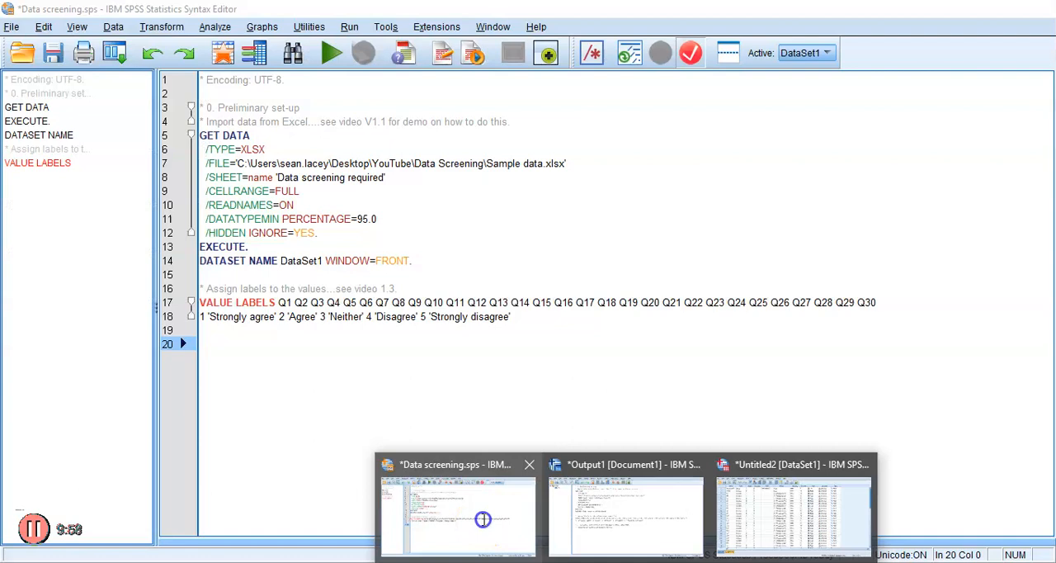
- Switch to the SPSS Syntax Editor and review the Excel import commands and the value labels for Q1 to Q30
{"action": "left_click", "coordinate": [483, 519]}
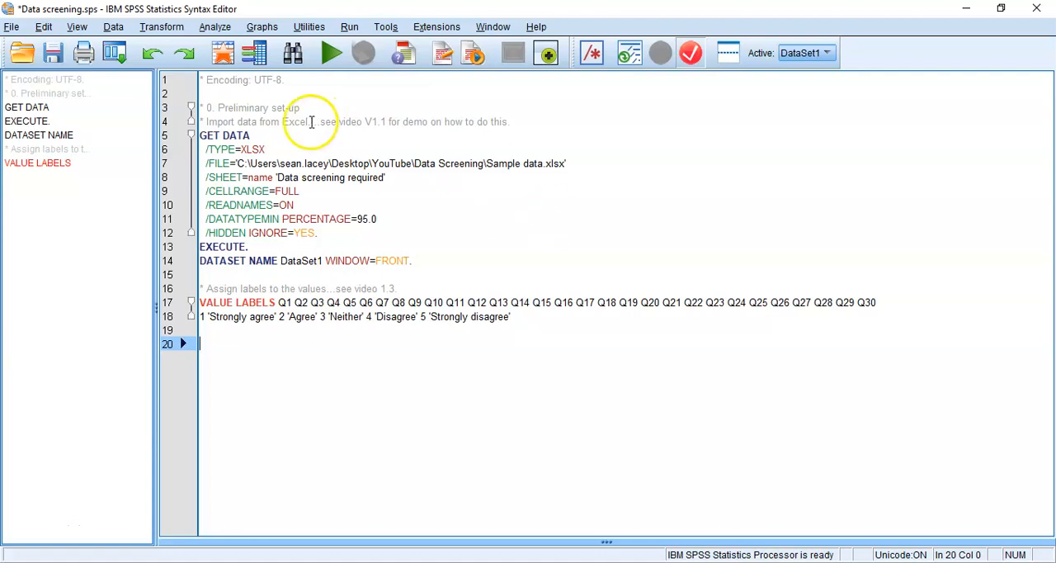
{"action": "double_click", "coordinate": [232, 133]}
{"action": "left_click_drag", "start_coordinate": [232, 133], "coordinate": [425, 258]}
{"action": "key", "text": "ctrl+r"}
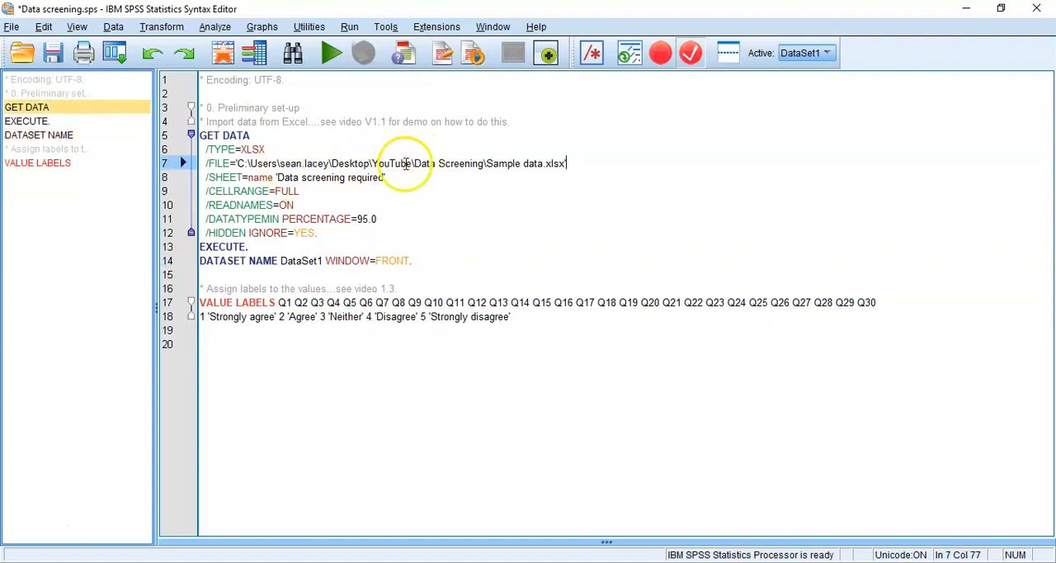
{"action": "left_click", "coordinate": [465, 195]}
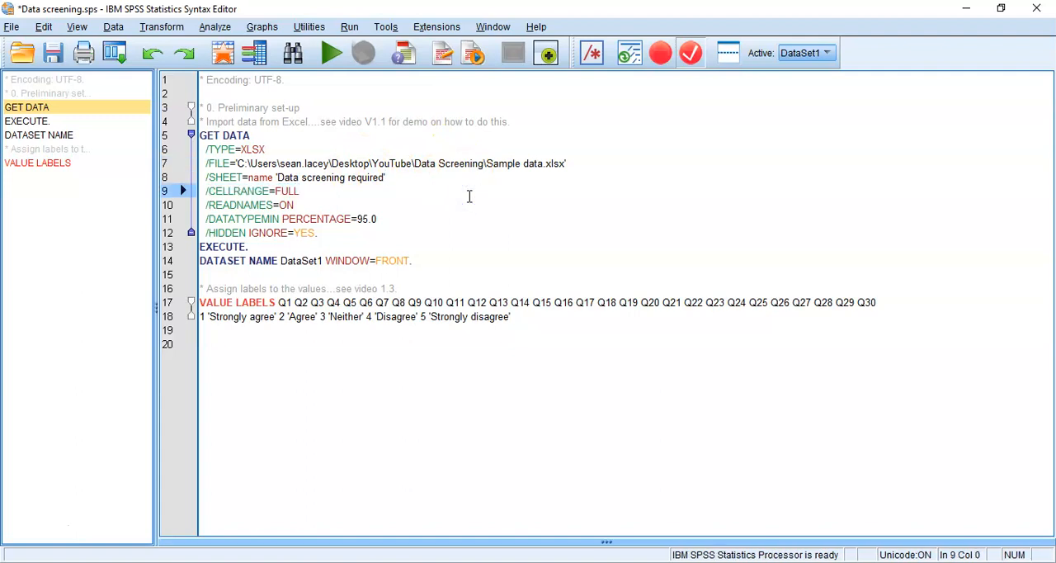
{"action": "left_click_drag", "start_coordinate": [297, 122], "coordinate": [339, 251]}
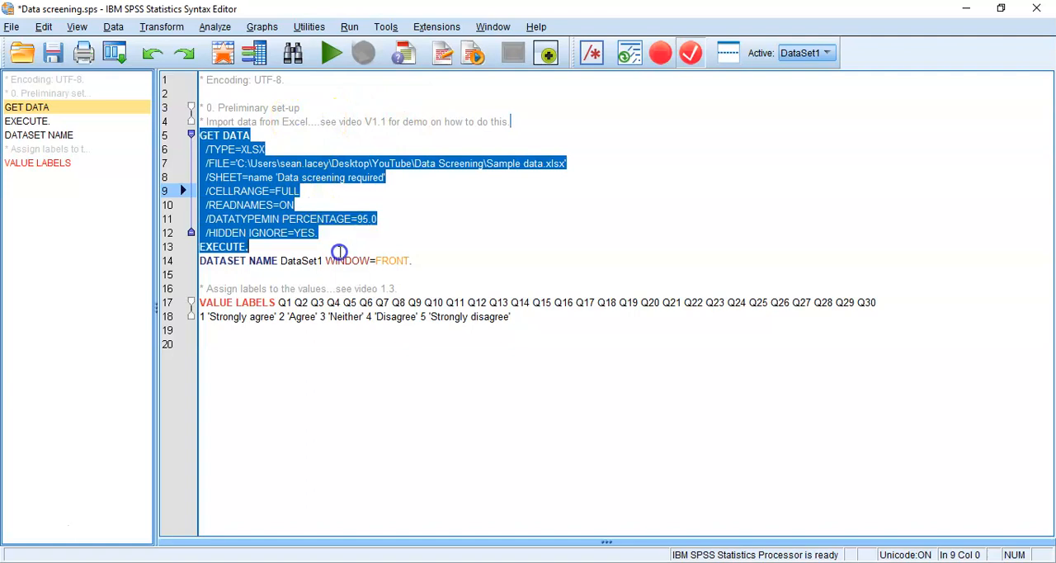
{"action": "left_click", "coordinate": [324, 288]}
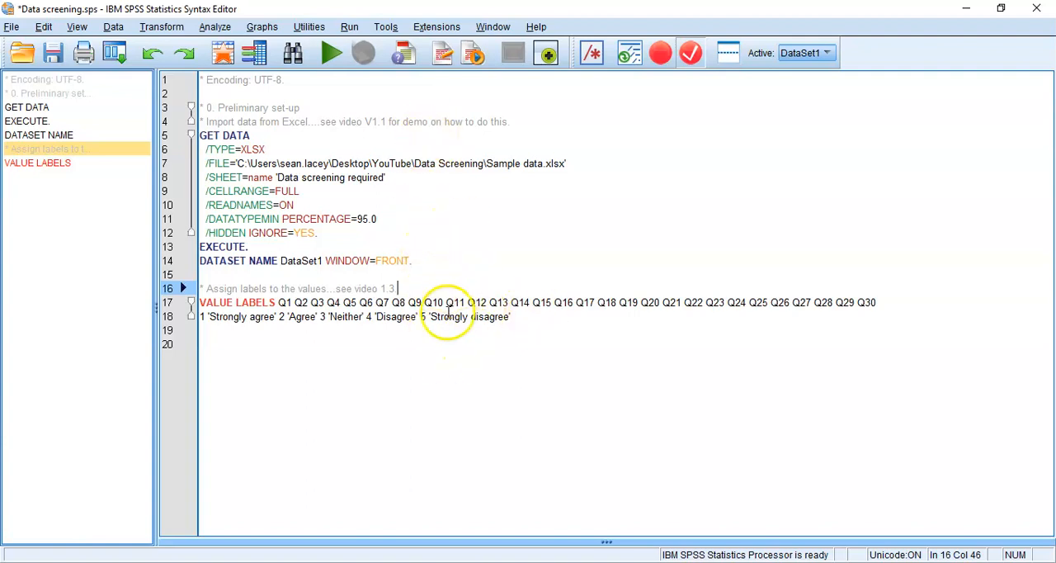
{"action": "left_click", "coordinate": [276, 343]}
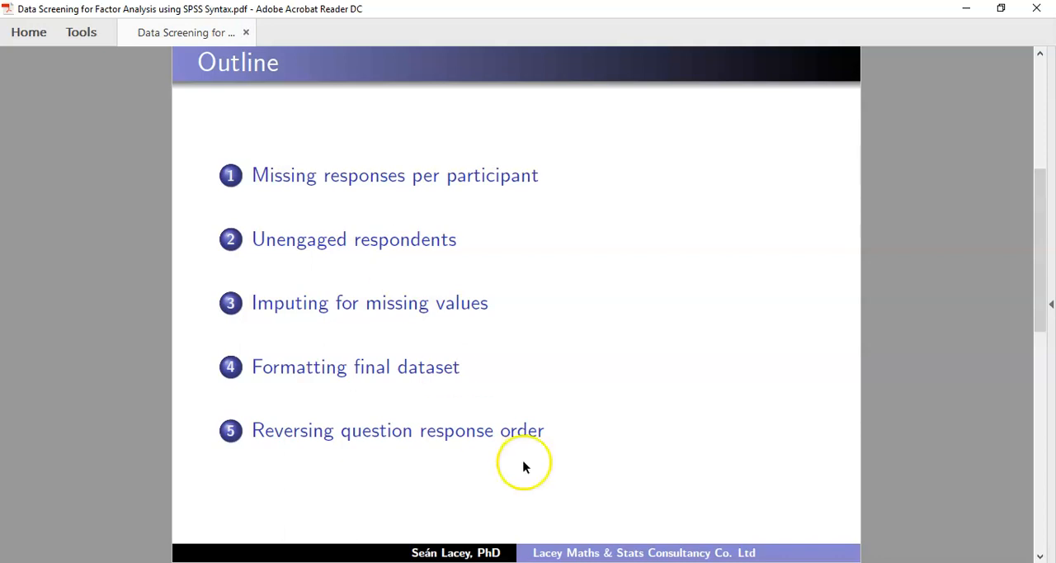
- Return from the PDF outline to the SPSS Syntax Editor and add the comment "* Percentage of missing values." on line 20
{"action": "left_click", "coordinate": [555, 561]}
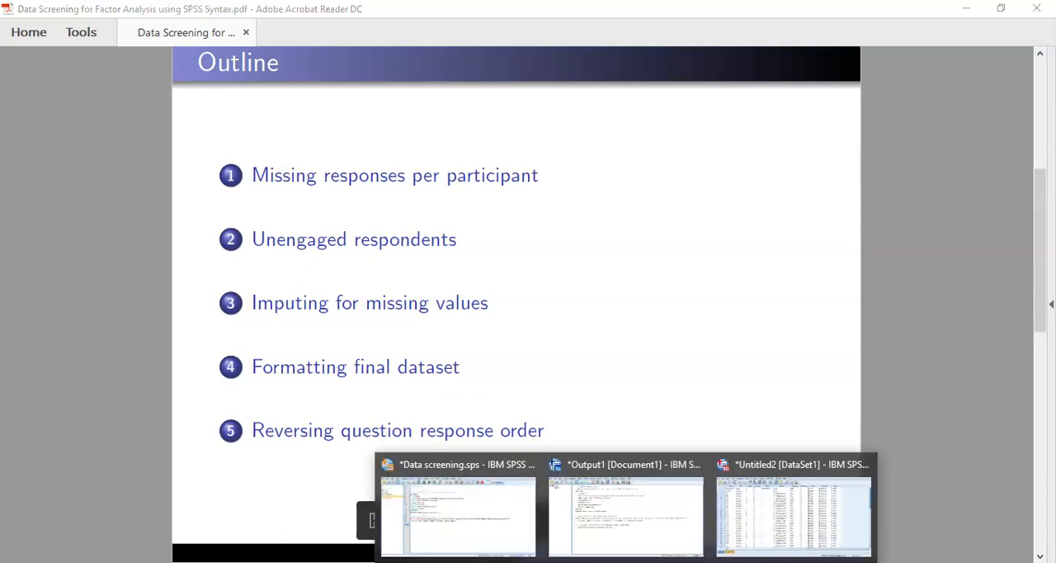
{"action": "left_click", "coordinate": [532, 524]}
{"action": "left_click", "coordinate": [242, 344]}
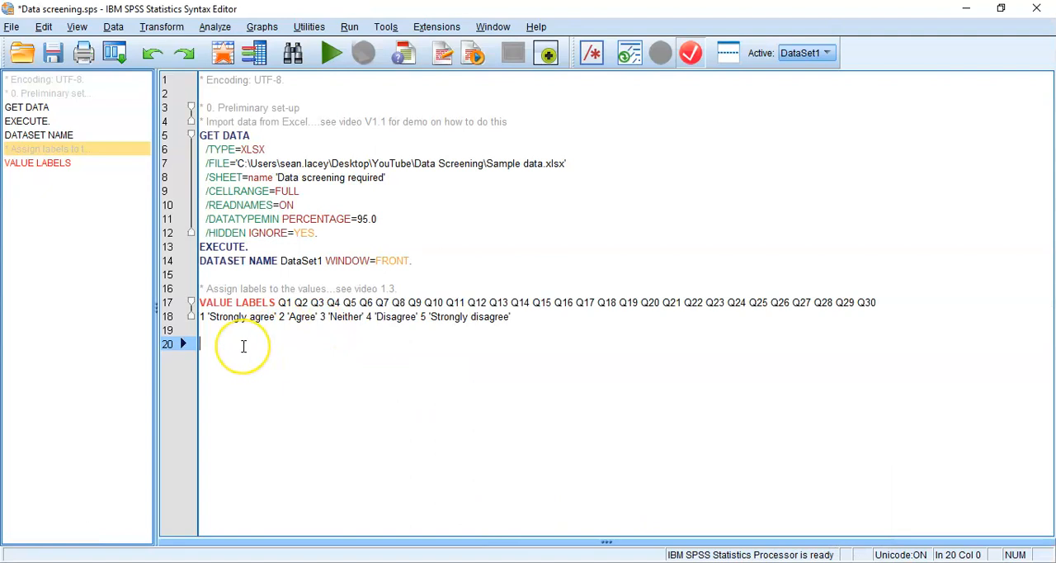
{"action": "type", "text": "* "}
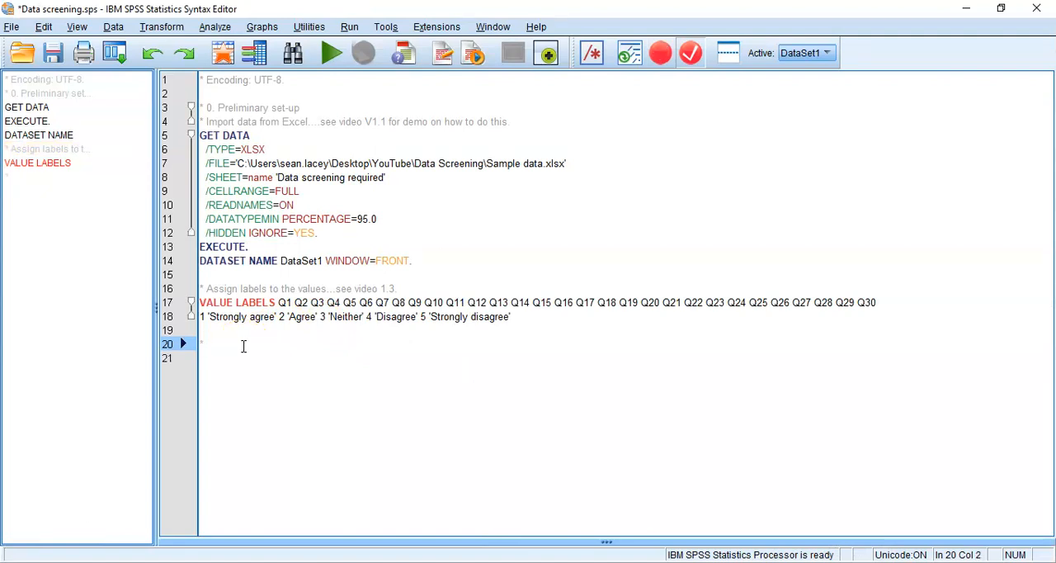
{"action": "type", "text": "Percentage of missi"}
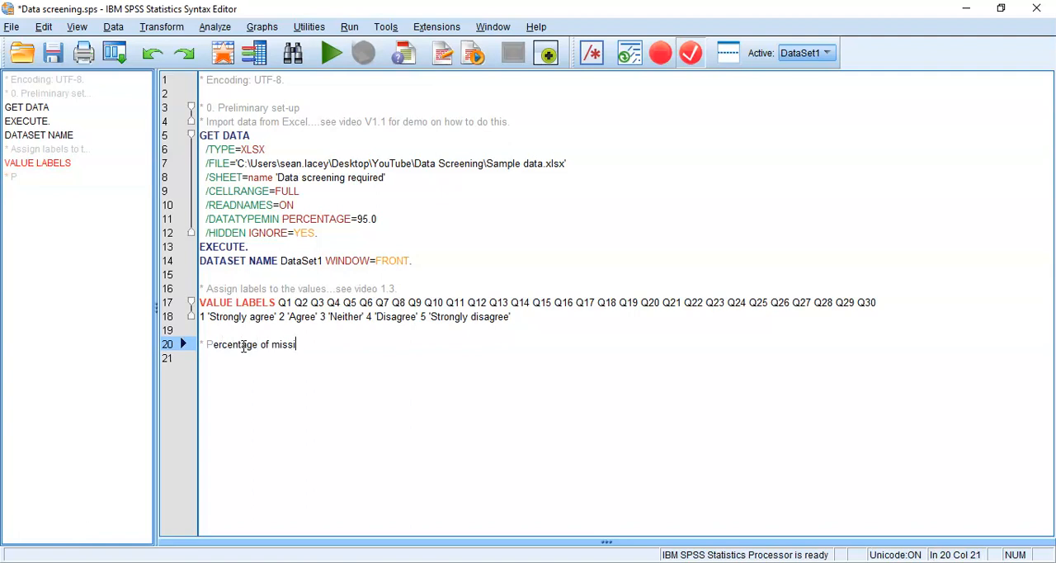
{"action": "type", "text": "ng values."}
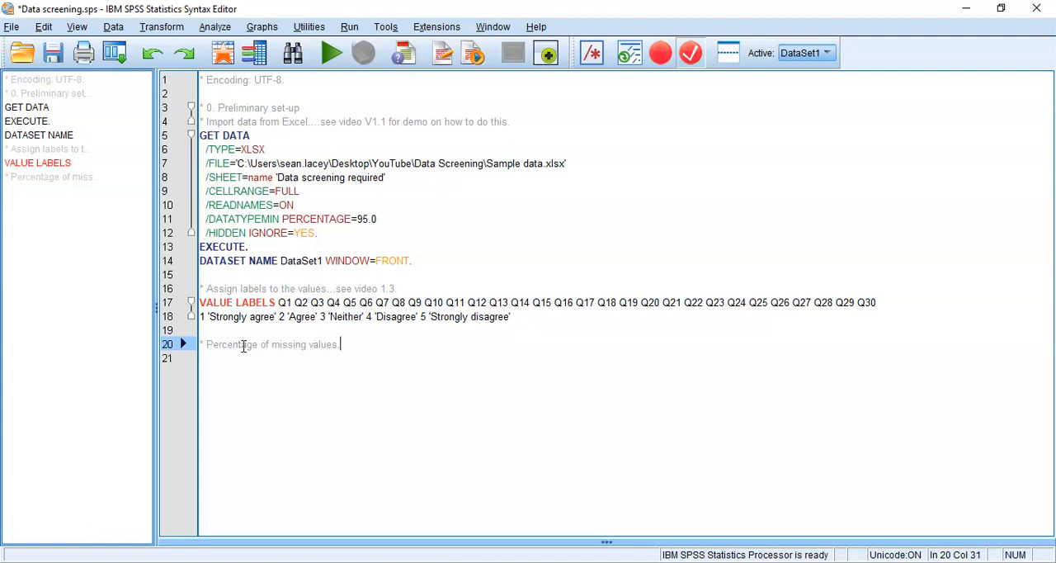
{"action": "key", "text": "Return"}
- Start a new Compute Variable definition with all previous settings cleared and Missing as the target variable
{"action": "left_click", "coordinate": [160, 26]}
{"action": "left_click", "coordinate": [190, 47]}
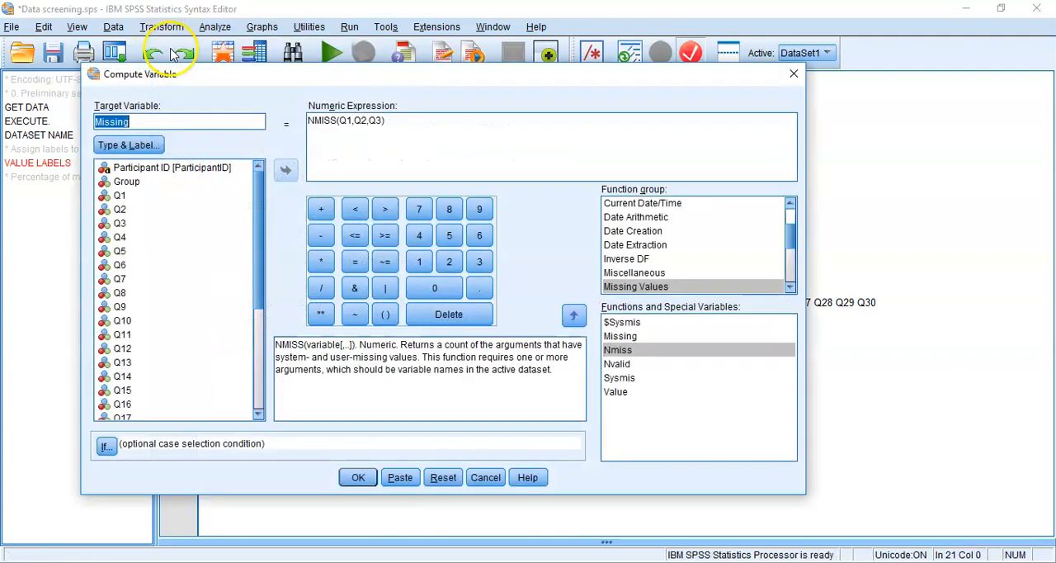
{"action": "left_click", "coordinate": [442, 477]}
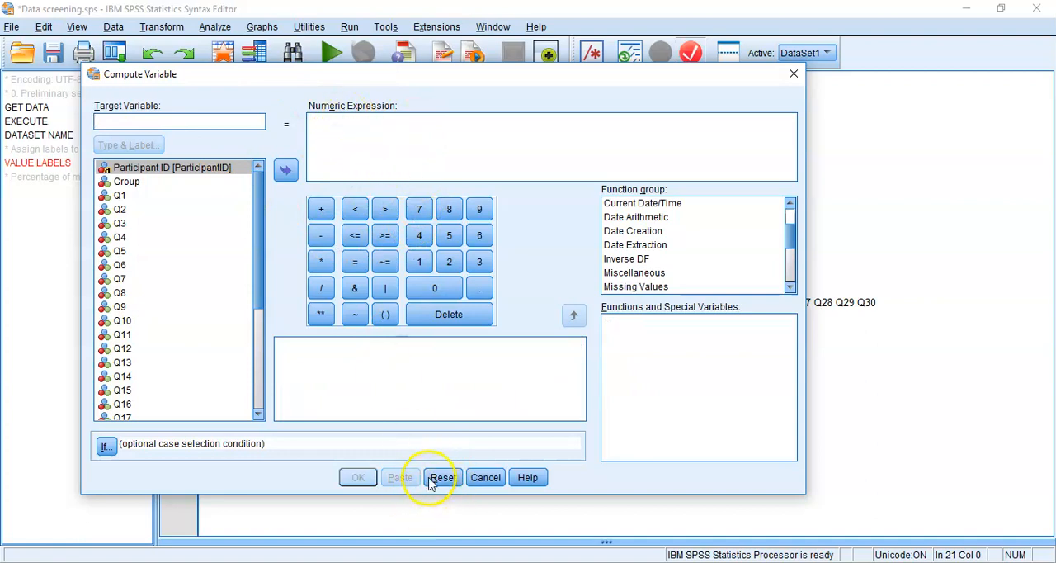
{"action": "left_click", "coordinate": [226, 118]}
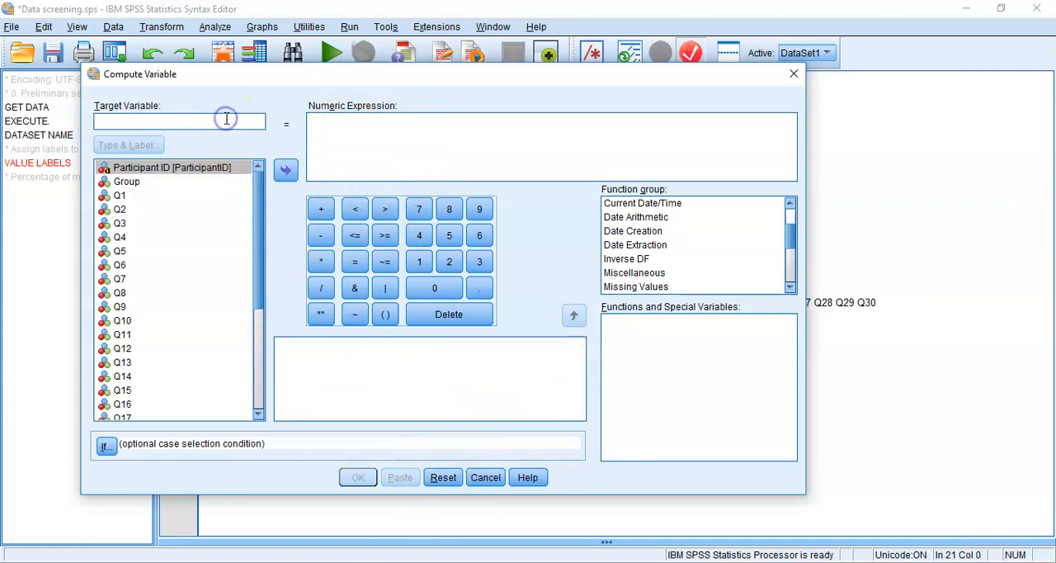
{"action": "type", "text": "Missing"}
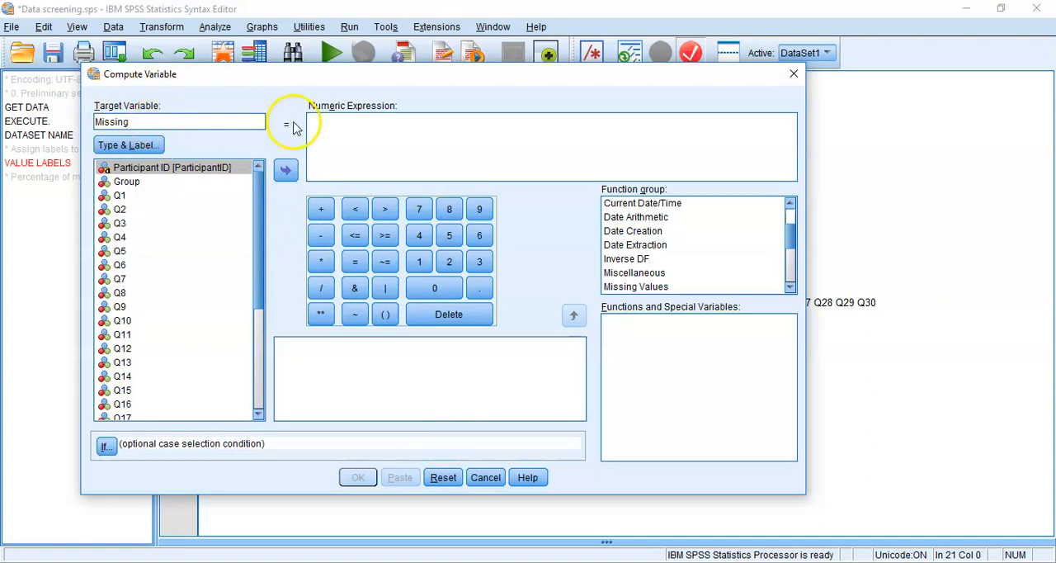
- Insert the Nmiss function from the Missing Values group into the numeric expression
{"action": "left_click", "coordinate": [333, 118]}
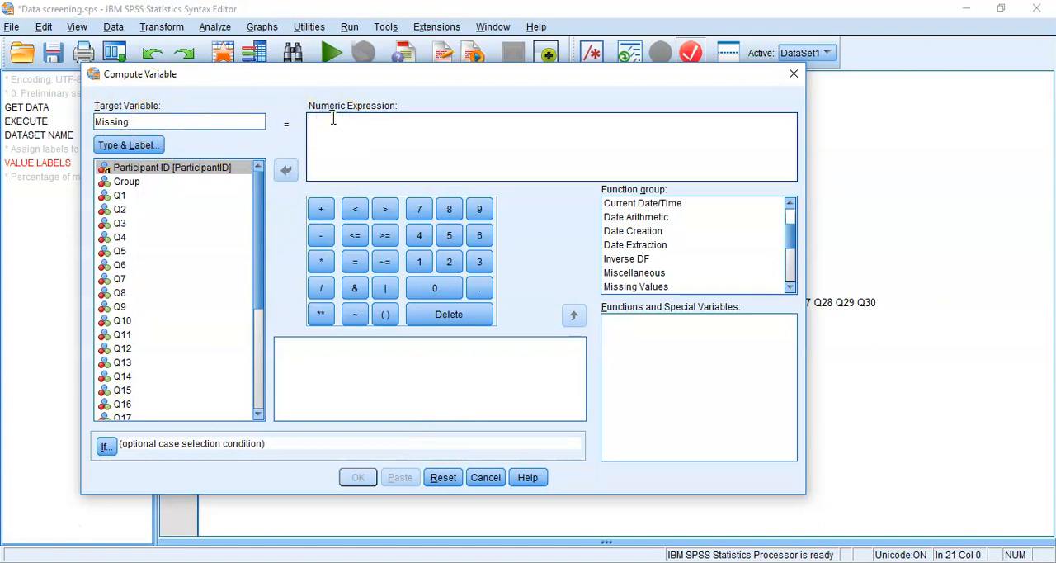
{"action": "left_click", "coordinate": [632, 205]}
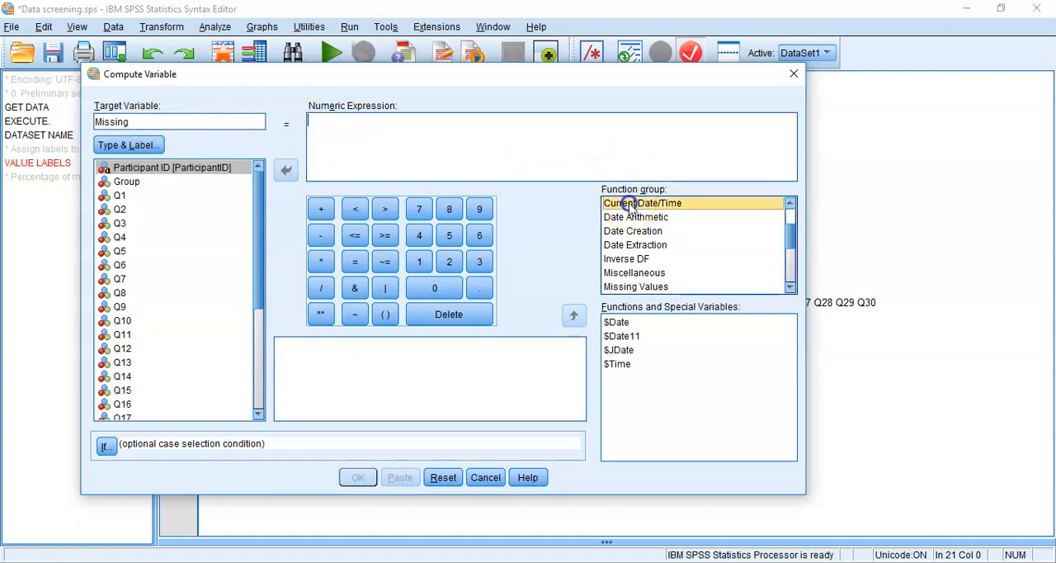
{"action": "key", "text": "m"}
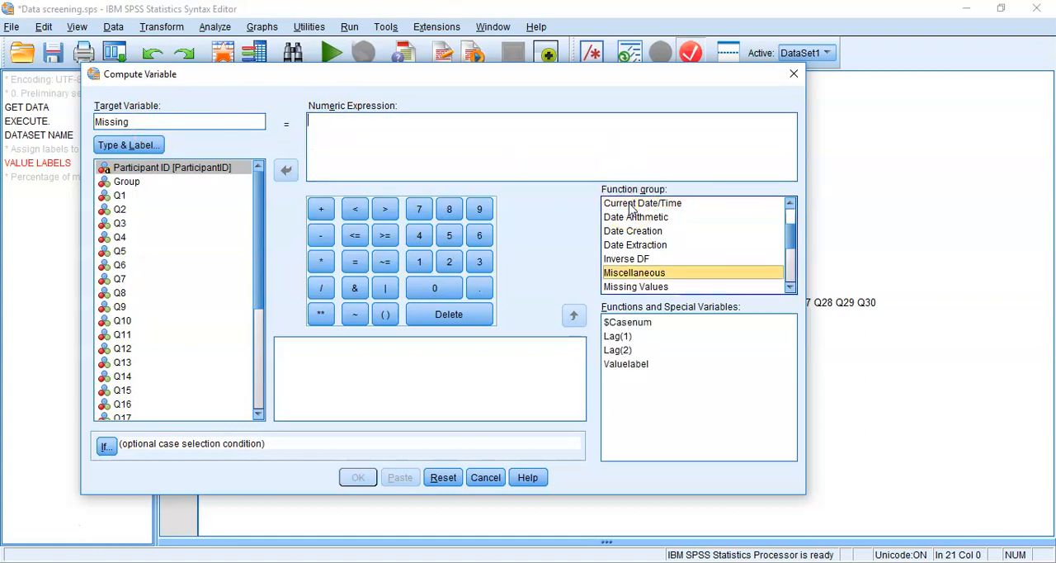
{"action": "key", "text": "m"}
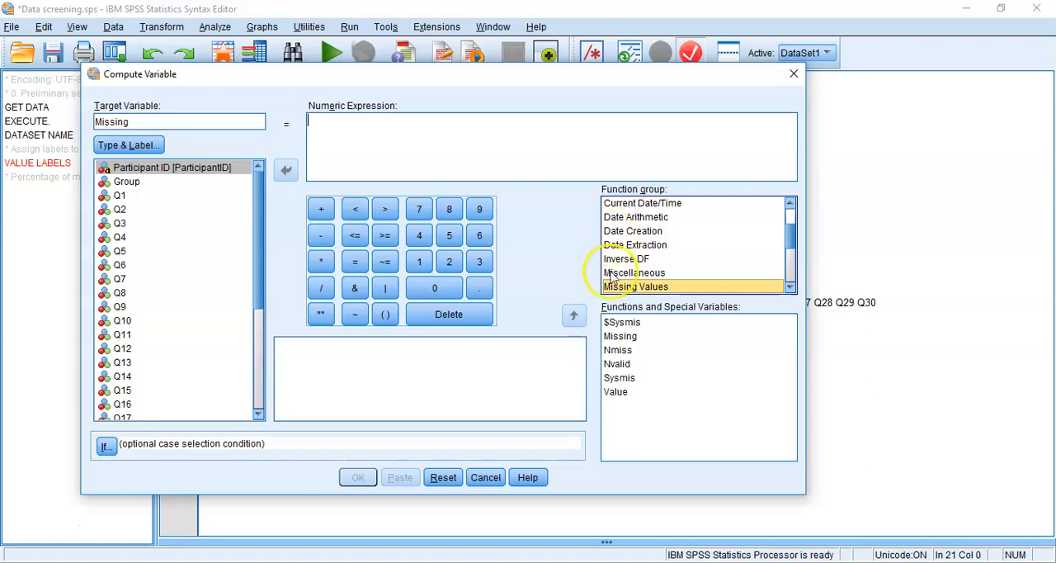
{"action": "left_click", "coordinate": [625, 337]}
{"action": "left_click", "coordinate": [619, 350]}
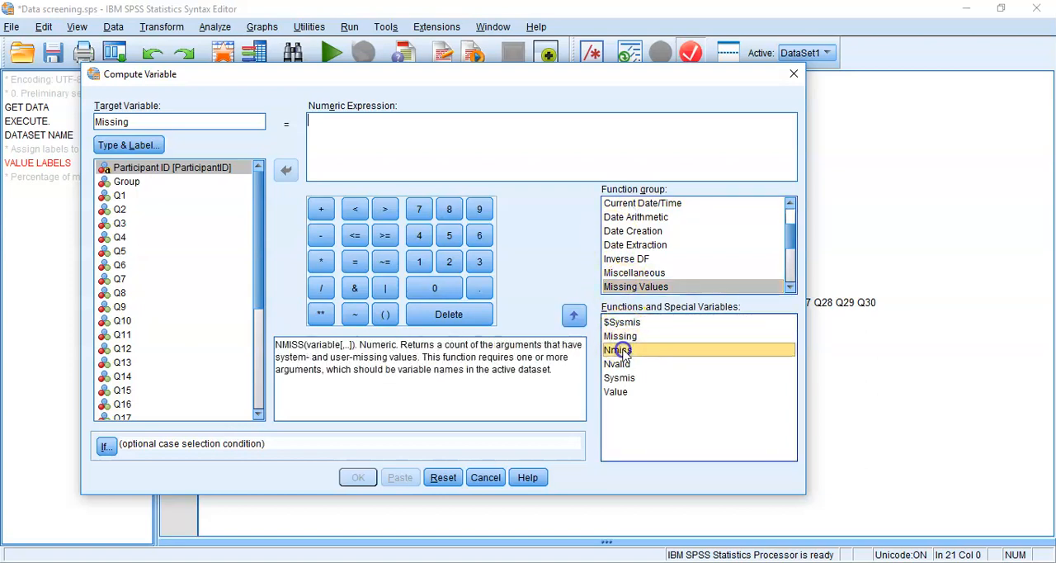
{"action": "left_click", "coordinate": [574, 315]}
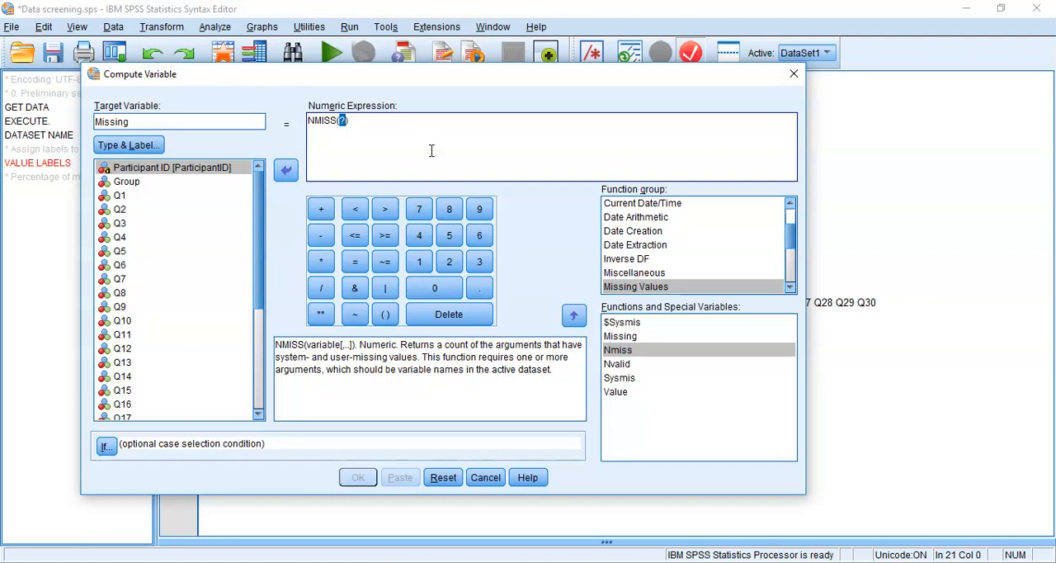
- Insert Q1 as the first argument of NMISS in the numeric expression
{"action": "left_click", "coordinate": [120, 198]}
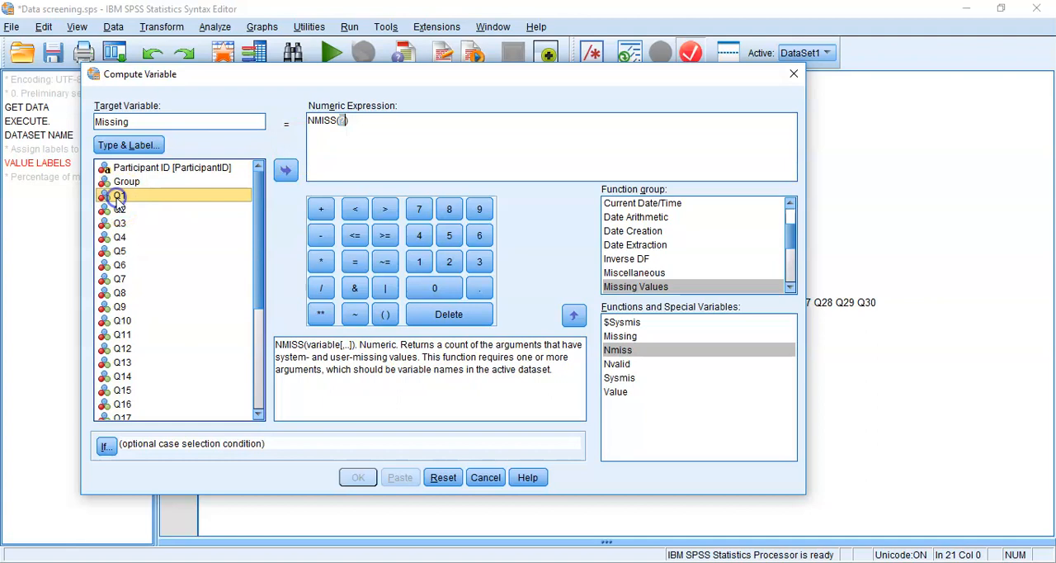
{"action": "key", "text": "Down"}
{"action": "key", "text": "Down"}
{"action": "key", "text": "Down"}
{"action": "key", "text": "Down"}
{"action": "key", "text": "Down"}
{"action": "key", "text": "Down"}
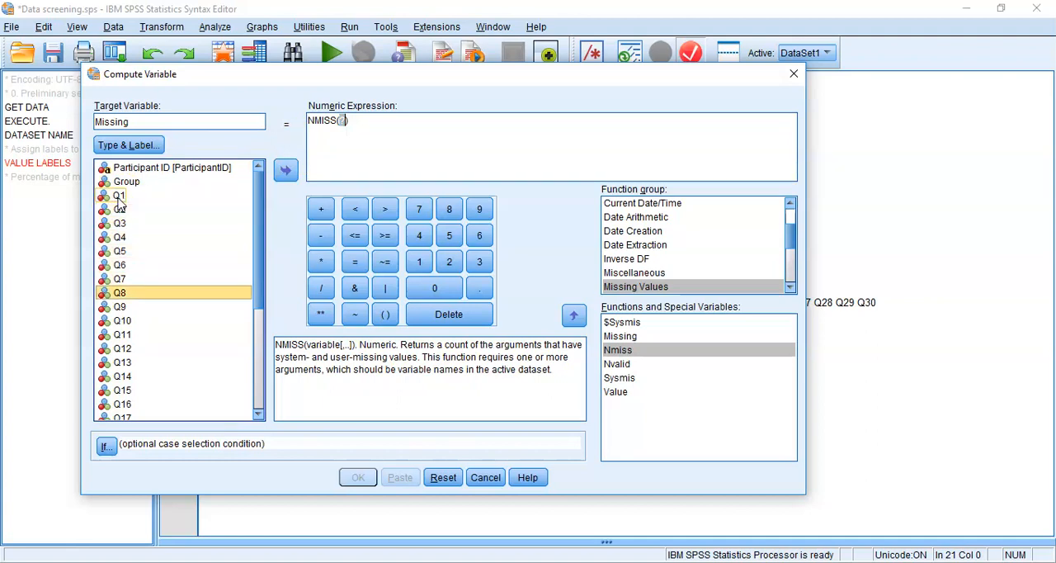
{"action": "key", "text": "Up"}
{"action": "key", "text": "Up"}
{"action": "key", "text": "Up"}
{"action": "key", "text": "Up"}
{"action": "key", "text": "Up"}
{"action": "key", "text": "Up"}
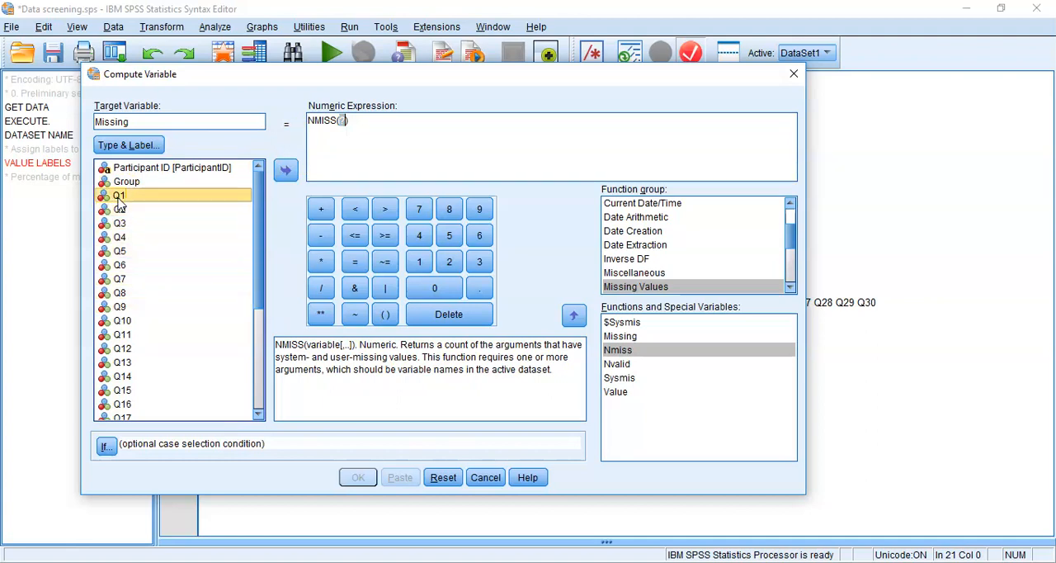
{"action": "left_click", "coordinate": [286, 171]}
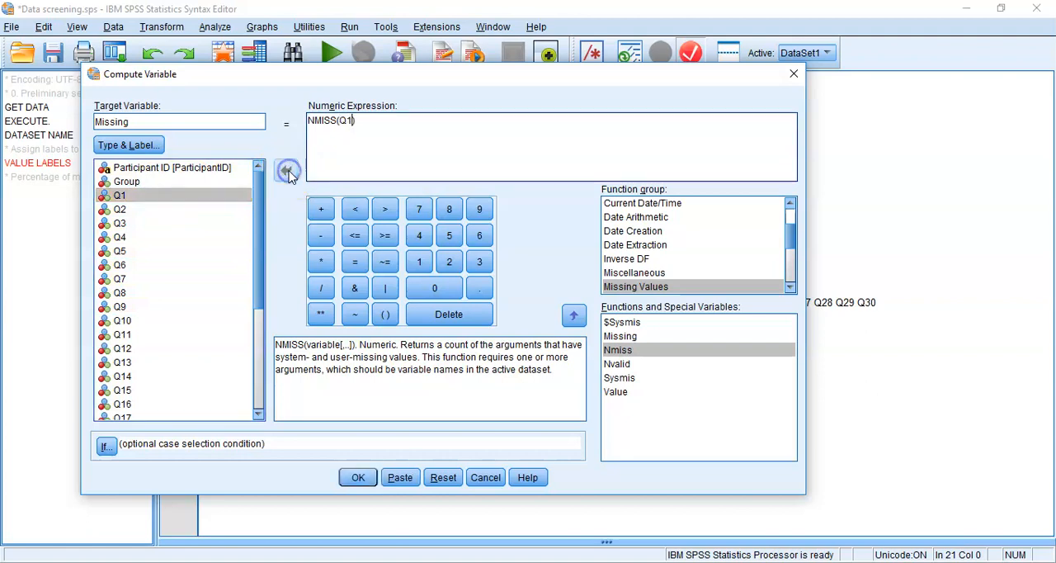
- Add Q2 and Q3 as comma-separated arguments so the numeric expression reads NMISS(Q1,Q2,Q3)
{"action": "left_click", "coordinate": [121, 210]}
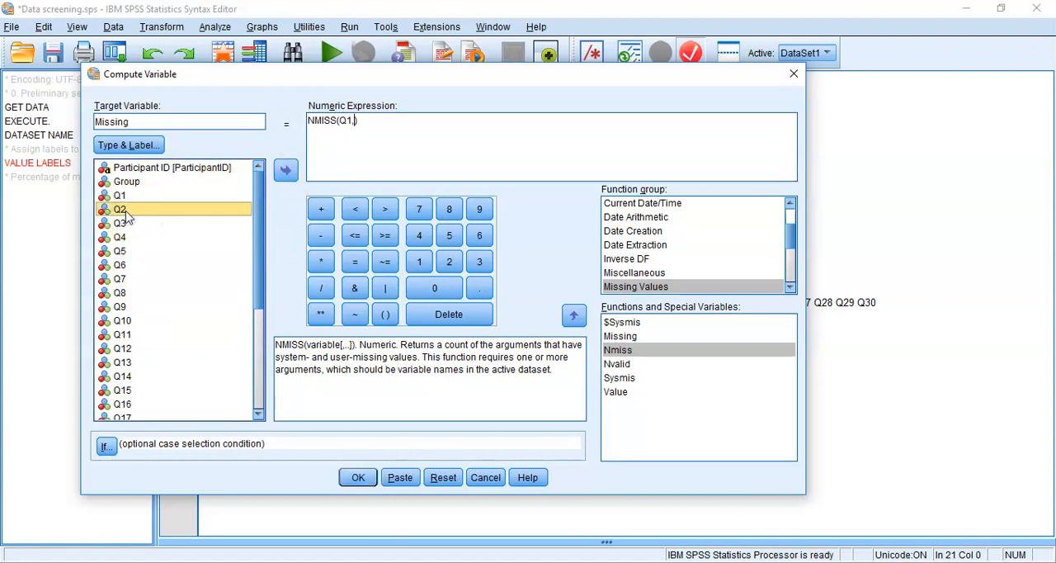
{"action": "double_click", "coordinate": [121, 210]}
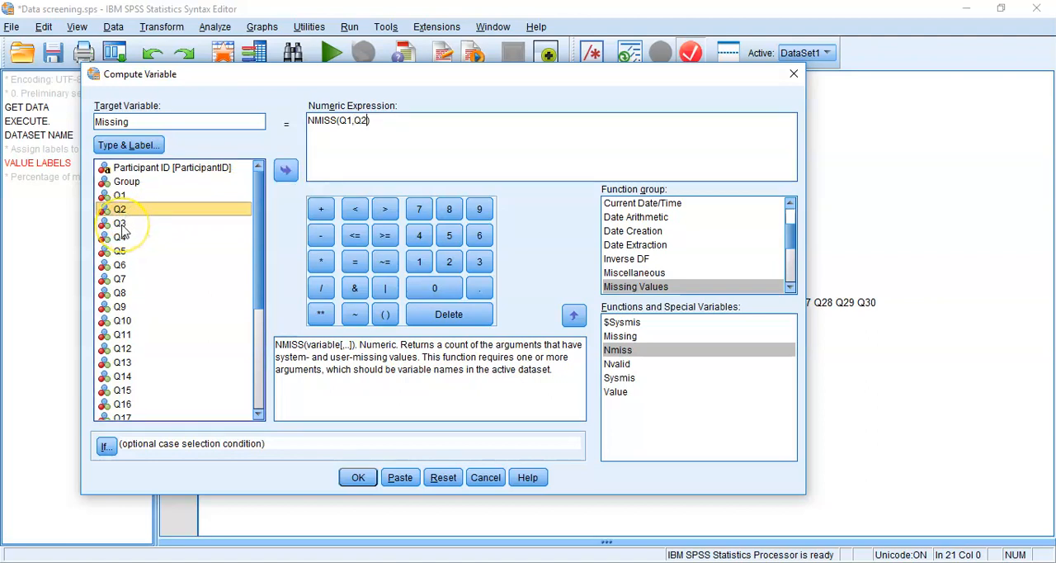
{"action": "left_click", "coordinate": [380, 122]}
{"action": "type", "text": ","}
{"action": "double_click", "coordinate": [121, 224]}
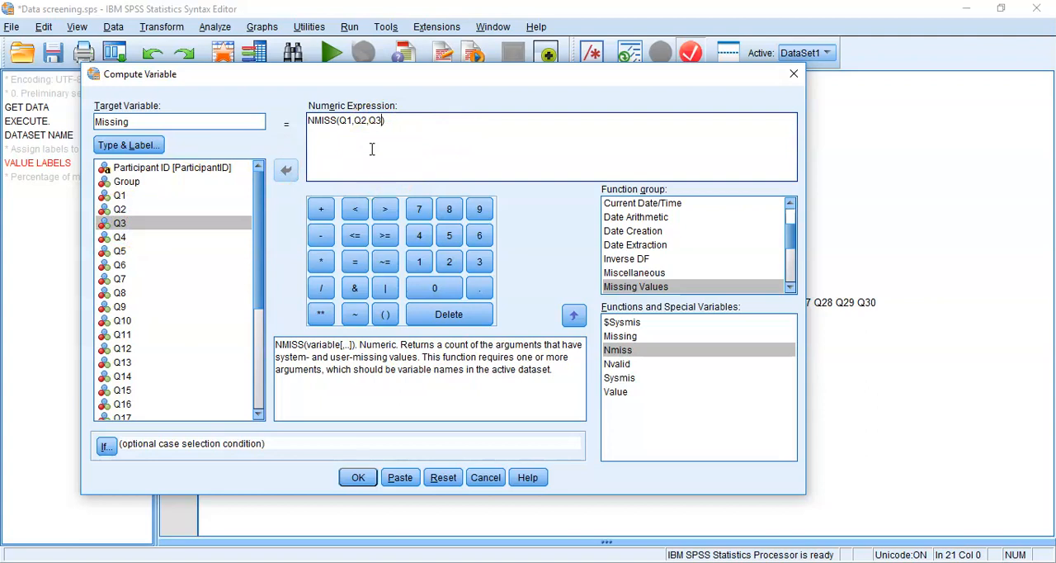
- Paste the compute command into the syntax file and remove the blank lines between it and the "Percentage of missing values" comment
{"action": "left_click", "coordinate": [405, 481]}
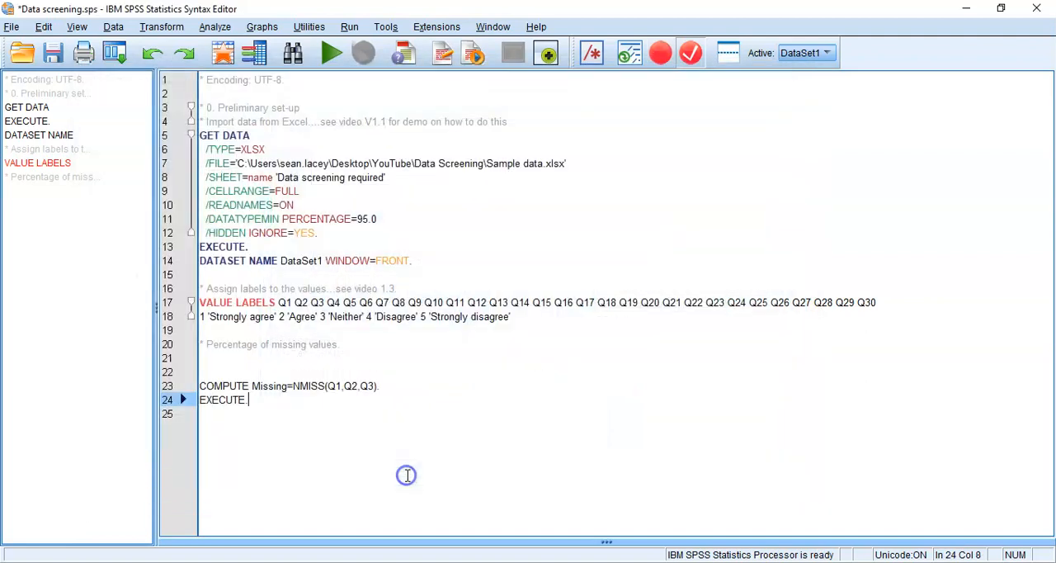
{"action": "left_click", "coordinate": [281, 373]}
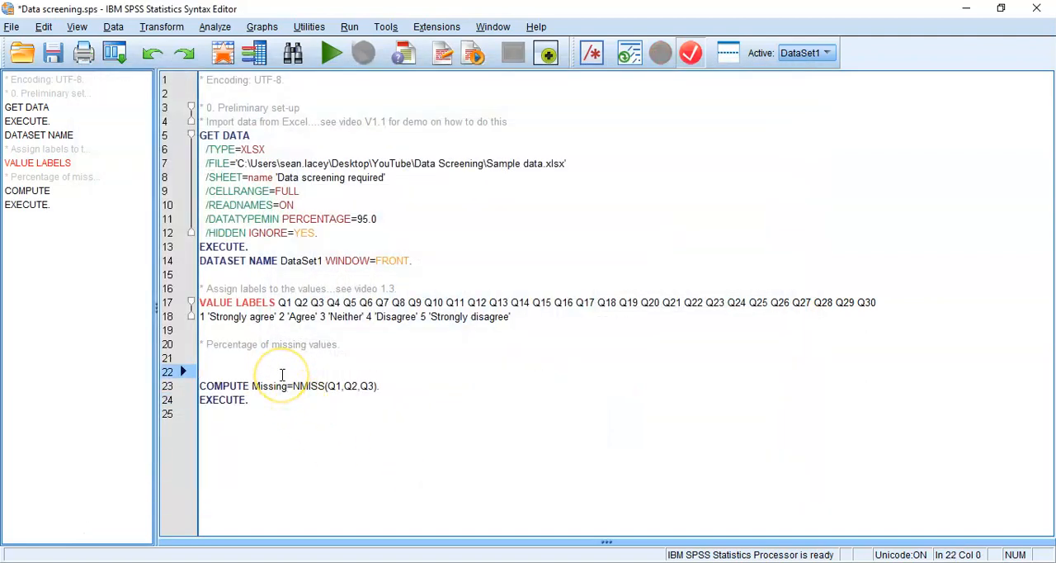
{"action": "key", "text": "BackSpace"}
{"action": "key", "text": "BackSpace"}
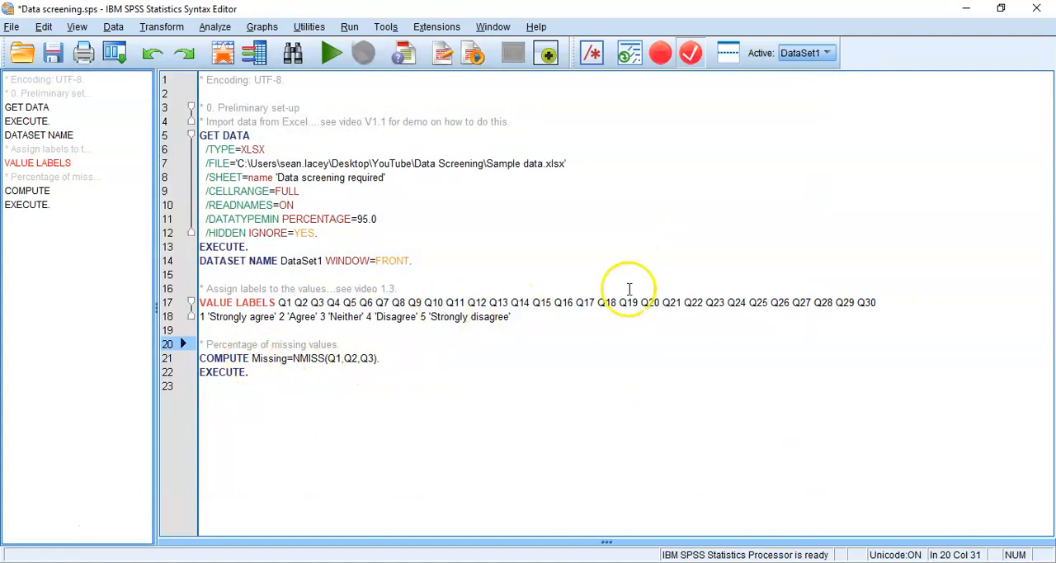
- Copy the names Q4 to Q30 from the VALUE LABELS line into the NMISS argument list after Q3
{"action": "left_click", "coordinate": [877, 303]}
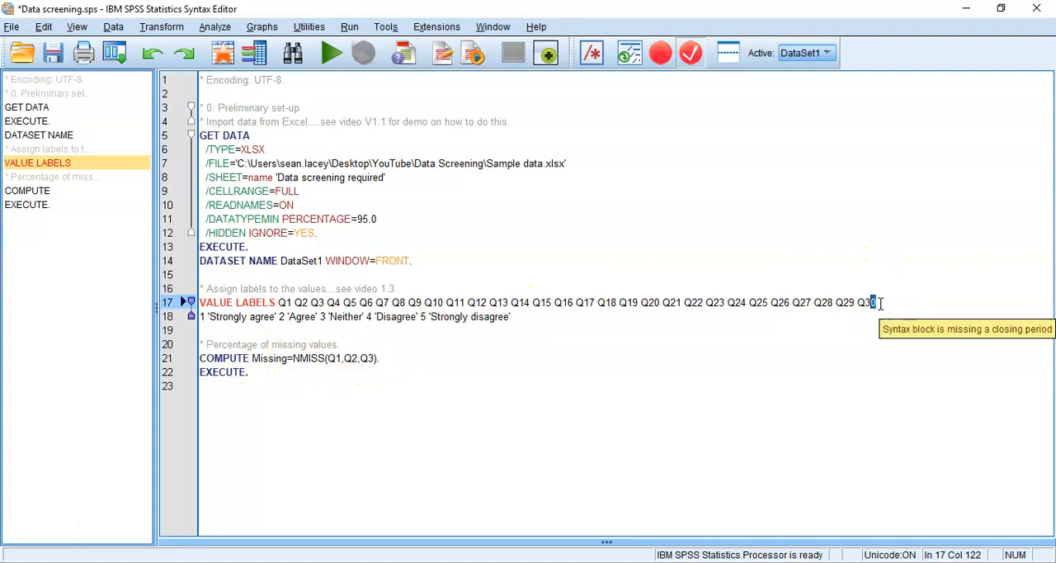
{"action": "key", "text": "shift+Left"}
{"action": "key", "text": "shift+Left"}
{"action": "key", "text": "shift+Left"}
{"action": "key", "text": "shift+Left"}
{"action": "key", "text": "shift+Left"}
{"action": "key", "text": "shift+Left"}
{"action": "key", "text": "shift+Left"}
{"action": "key", "text": "shift+Left"}
{"action": "key", "text": "shift+Left"}
{"action": "key", "text": "shift+Left"}
{"action": "key", "text": "shift+Left"}
{"action": "key", "text": "shift+Left"}
{"action": "key", "text": "shift+Left"}
{"action": "key", "text": "shift+Left"}
{"action": "key", "text": "shift+Left"}
{"action": "key", "text": "shift+Left"}
{"action": "key", "text": "shift+Left"}
{"action": "key", "text": "shift+Left"}
{"action": "key", "text": "shift+Left"}
{"action": "key", "text": "shift+Left"}
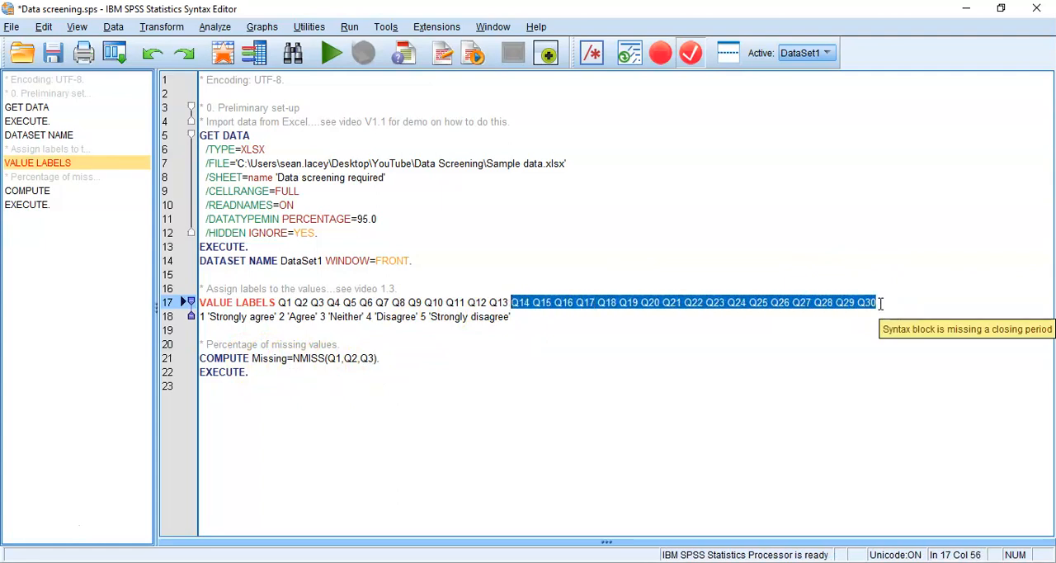
{"action": "key", "text": "shift+Left"}
{"action": "key", "text": "shift+Left"}
{"action": "key", "text": "shift+Left"}
{"action": "key", "text": "shift+Left"}
{"action": "key", "text": "shift+Left"}
{"action": "key", "text": "shift+Left"}
{"action": "key", "text": "shift+Left"}
{"action": "key", "text": "shift+Left"}
{"action": "key", "text": "shift+Left"}
{"action": "key", "text": "shift+Left"}
{"action": "key", "text": "shift+Left"}
{"action": "key", "text": "shift+Left"}
{"action": "key", "text": "shift+Left"}
{"action": "key", "text": "shift+Left"}
{"action": "key", "text": "shift+Left"}
{"action": "key", "text": "shift+Left"}
{"action": "key", "text": "shift+Left"}
{"action": "key", "text": "shift+Left"}
{"action": "key", "text": "shift+Left"}
{"action": "key", "text": "shift+Left"}
{"action": "key", "text": "ctrl+c"}
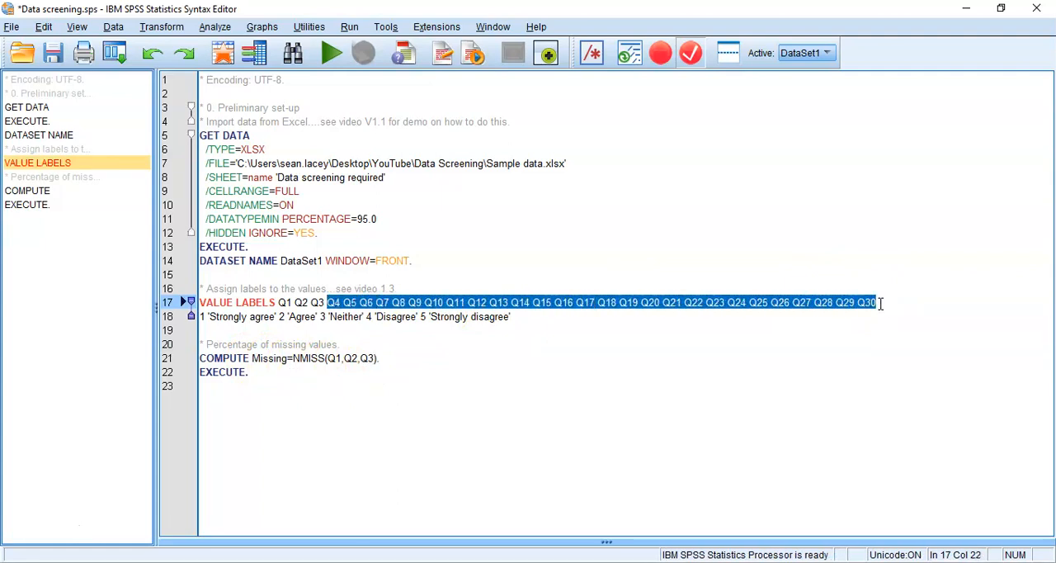
{"action": "key", "text": "Down"}
{"action": "key", "text": "Down"}
{"action": "key", "text": "Down"}
{"action": "key", "text": "Down"}
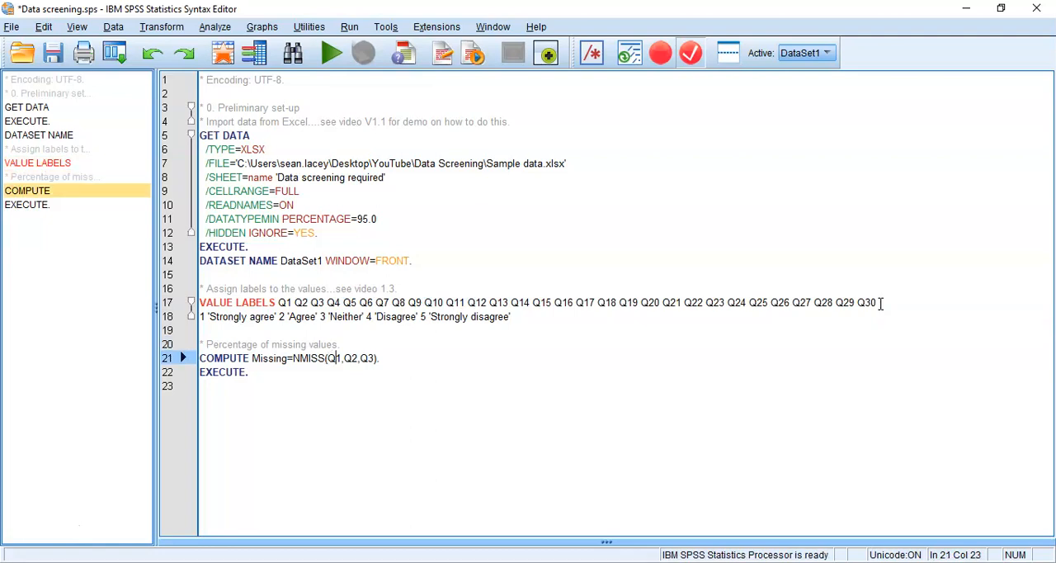
{"action": "key", "text": "ctrl+v"}
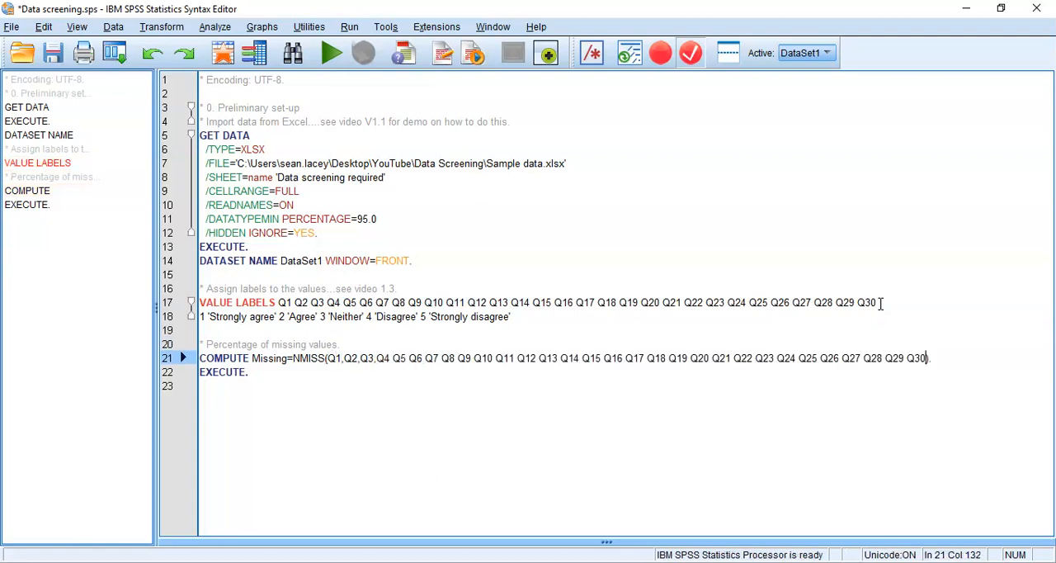
- Separate Q4 to Q22 in the NMISS argument list with commas and break the line after Q22
{"action": "key", "text": "Left"}
{"action": "key", "text": "Left"}
{"action": "key", "text": "Left"}
{"action": "key", "text": "Left"}
{"action": "key", "text": "Left"}
{"action": "key", "text": "Left"}
{"action": "key", "text": "Left"}
{"action": "key", "text": "Left"}
{"action": "key", "text": "Left"}
{"action": "key", "text": "Left"}
{"action": "key", "text": "Left"}
{"action": "key", "text": "Left"}
{"action": "key", "text": "Left"}
{"action": "key", "text": "Left"}
{"action": "key", "text": "Left"}
{"action": "key", "text": "Left"}
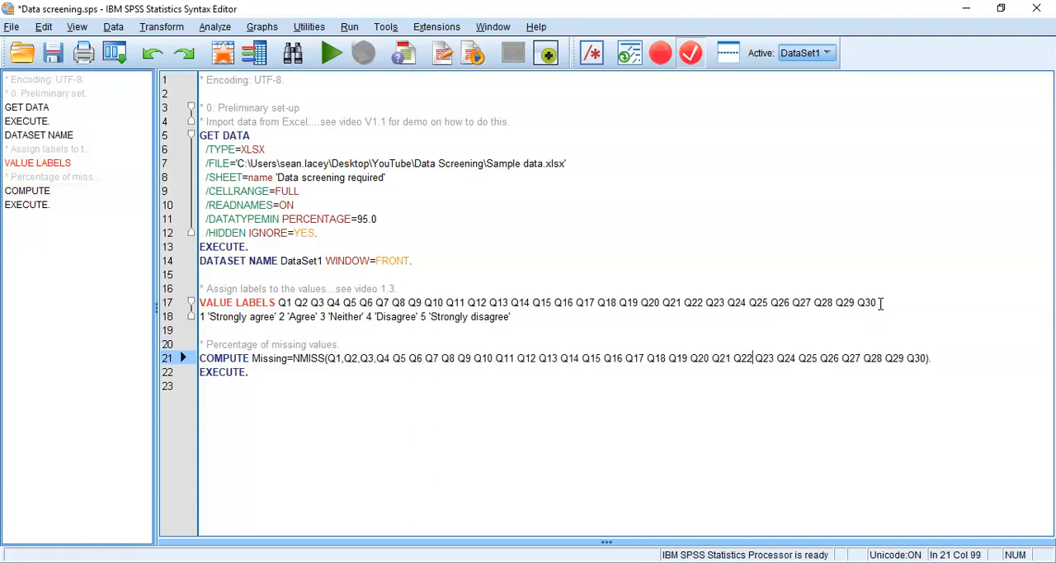
{"action": "key", "text": "Left"}
{"action": "key", "text": "Left"}
{"action": "key", "text": "Left"}
{"action": "key", "text": "Left"}
{"action": "key", "text": "Left"}
{"action": "key", "text": "Left"}
{"action": "key", "text": "Left"}
{"action": "key", "text": "Left"}
{"action": "key", "text": "Left"}
{"action": "key", "text": "Left"}
{"action": "key", "text": "Left"}
{"action": "key", "text": "Left"}
{"action": "key", "text": "Left"}
{"action": "key", "text": "Left"}
{"action": "key", "text": "Left"}
{"action": "key", "text": "Left"}
{"action": "key", "text": "Left"}
{"action": "key", "text": "Left"}
{"action": "key", "text": "Left"}
{"action": "key", "text": "Left"}
{"action": "type", "text": ","}
{"action": "key", "text": "Right"}
{"action": "key", "text": "Right"}
{"action": "type", "text": ","}
{"action": "key", "text": "Right"}
{"action": "key", "text": "Right"}
{"action": "key", "text": "Right"}
{"action": "type", "text": ",Q2,"}
{"action": "key", "text": "Right"}
{"action": "key", "text": "Right"}
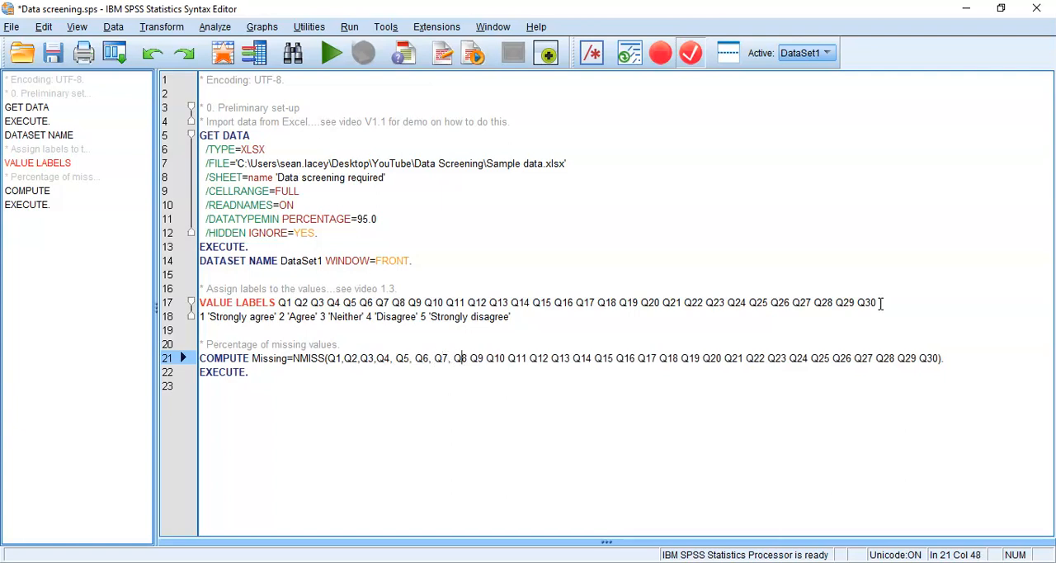
{"action": "type", "text": ","}
{"action": "key", "text": "Right"}
{"action": "key", "text": "Right"}
{"action": "key", "text": "Right"}
{"action": "type", "text": ",Q2"}
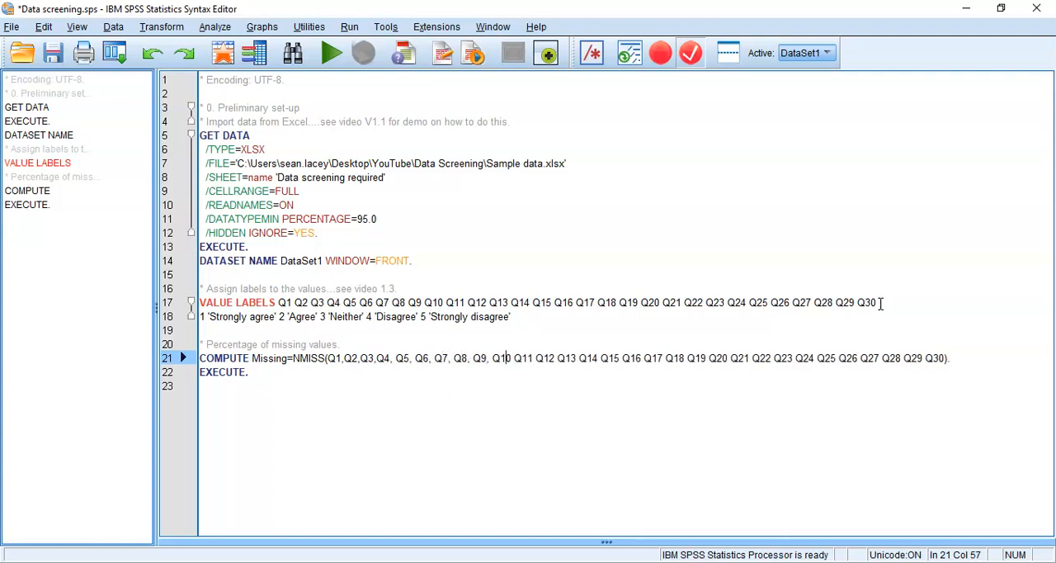
{"action": "type", "text": ","}
{"action": "key", "text": "Right"}
{"action": "key", "text": "Right"}
{"action": "type", "text": ","}
{"action": "key", "text": "Right"}
{"action": "key", "text": "Right"}
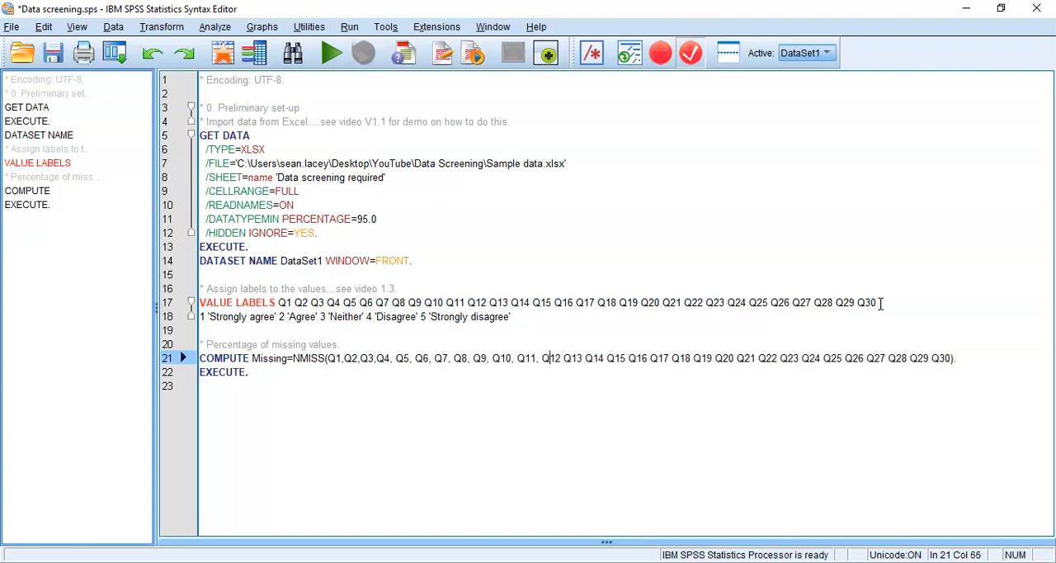
{"action": "type", "text": ", Q5,"}
{"action": "key", "text": "Right"}
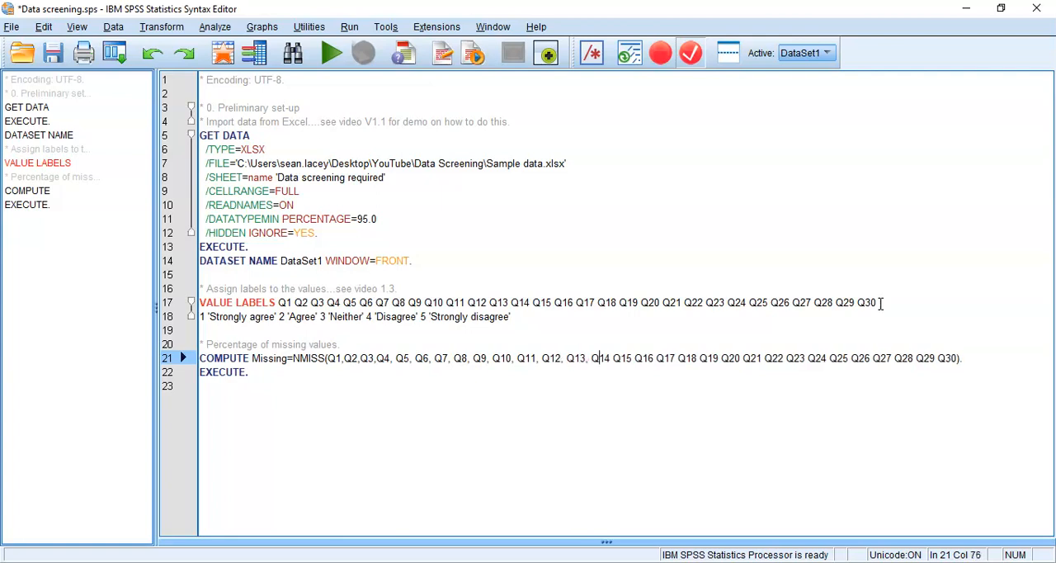
{"action": "type", "text": ","}
{"action": "key", "text": "Right"}
{"action": "type", "text": ", Q5"}
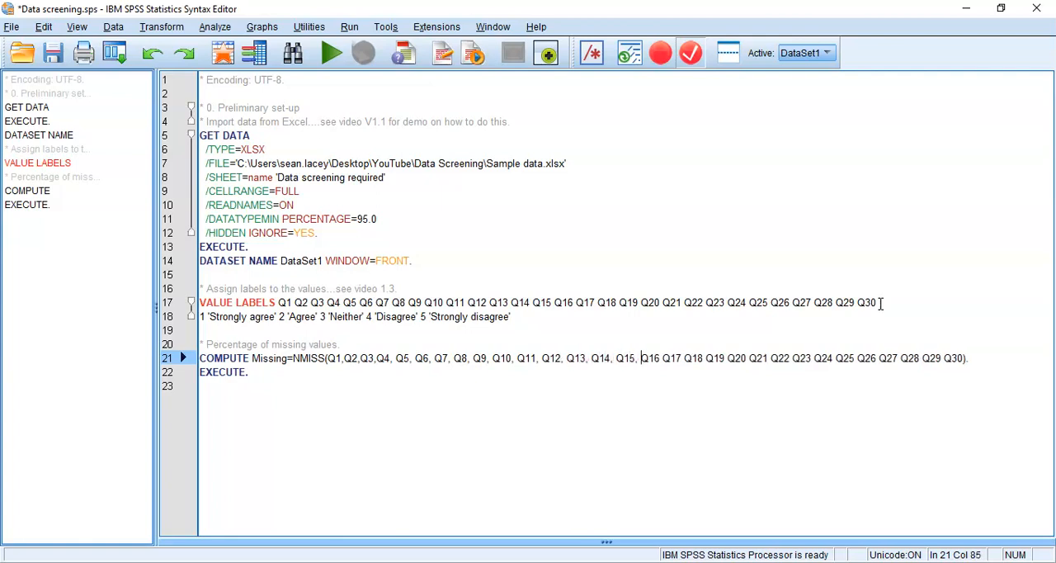
{"action": "type", "text": ","}
{"action": "key", "text": "Right"}
{"action": "type", "text": ","}
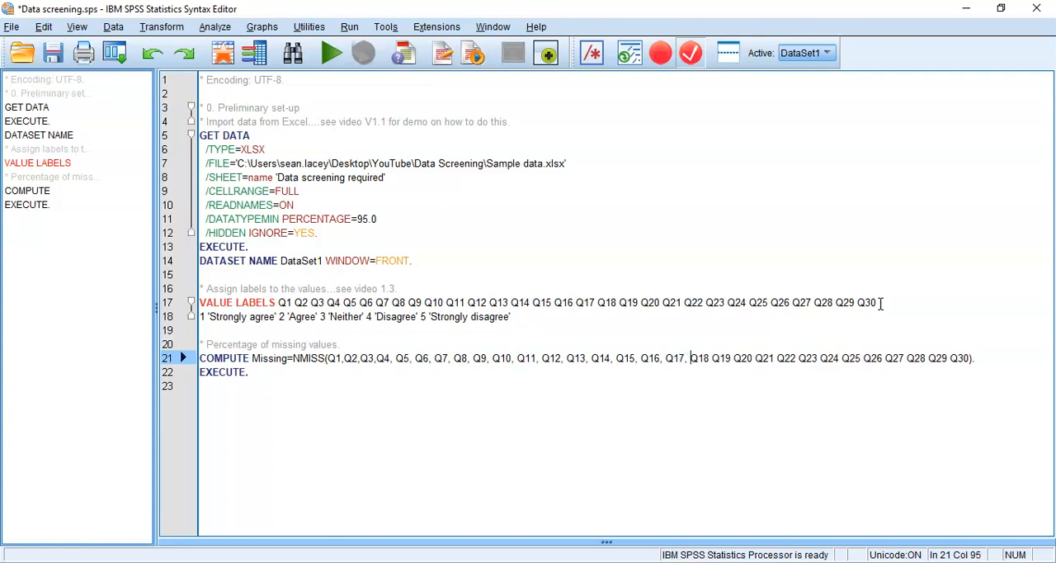
{"action": "key", "text": "Right"}
{"action": "type", "text": ", Q5"}
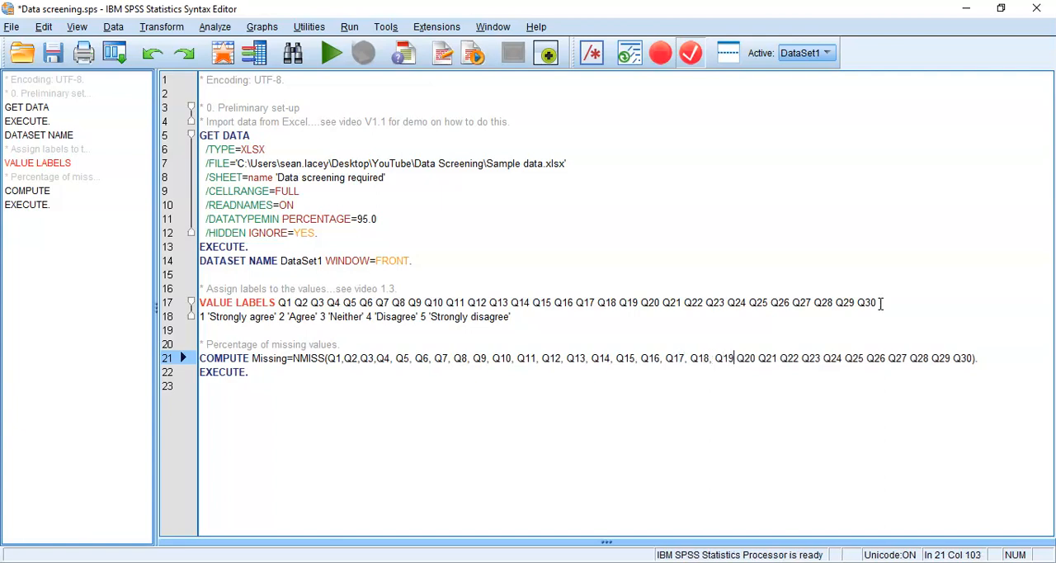
{"action": "type", "text": ", Q6,"}
{"action": "key", "text": "Right"}
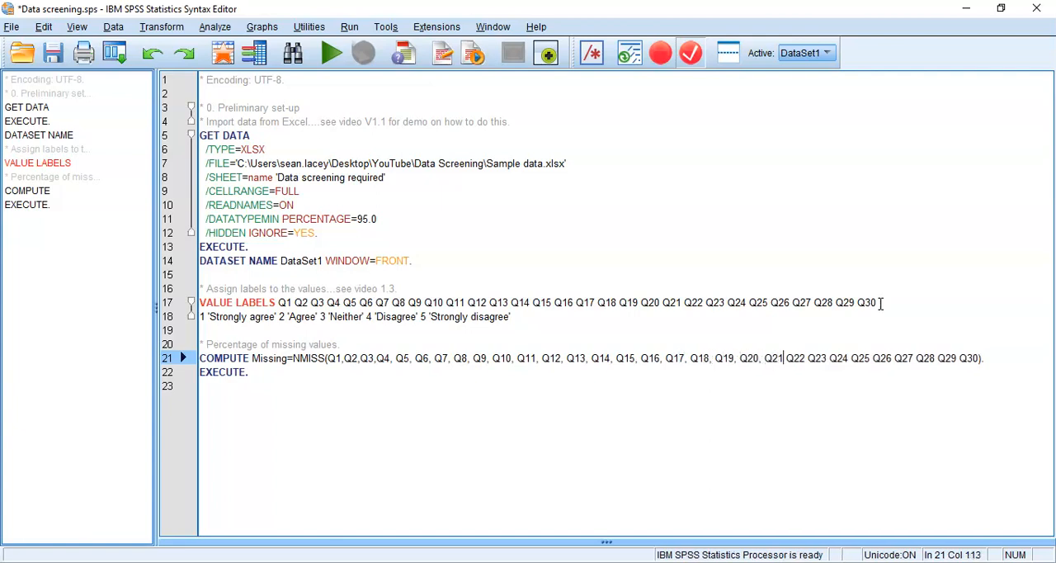
{"action": "type", "text": ","}
{"action": "key", "text": "Right"}
{"action": "type", "text": ","}
{"action": "key", "text": "Return"}
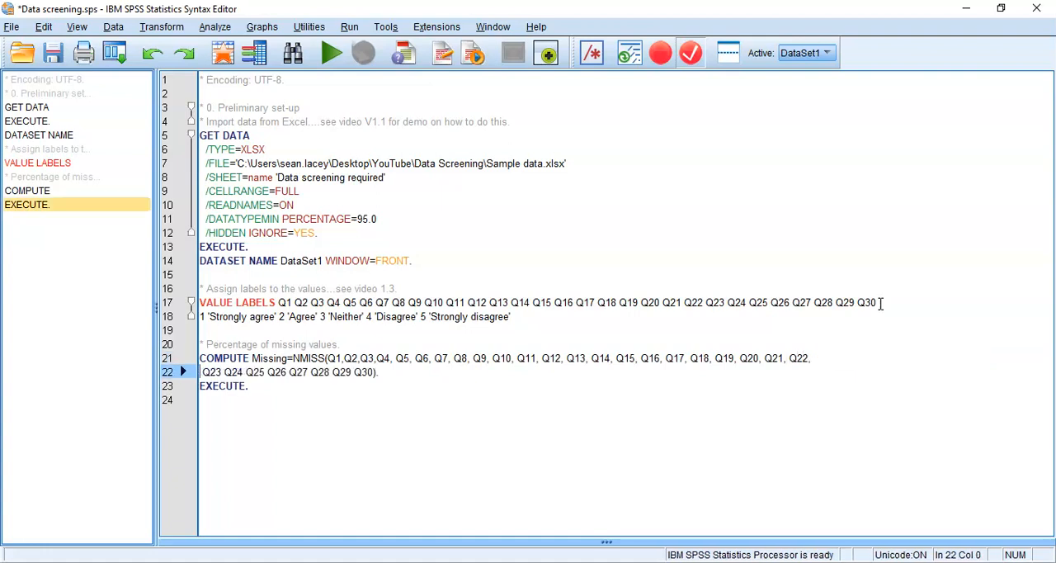
- Separate Q23 to Q30 on the second line of the NMISS argument list with commas
{"action": "type", "text": ", Q24"}
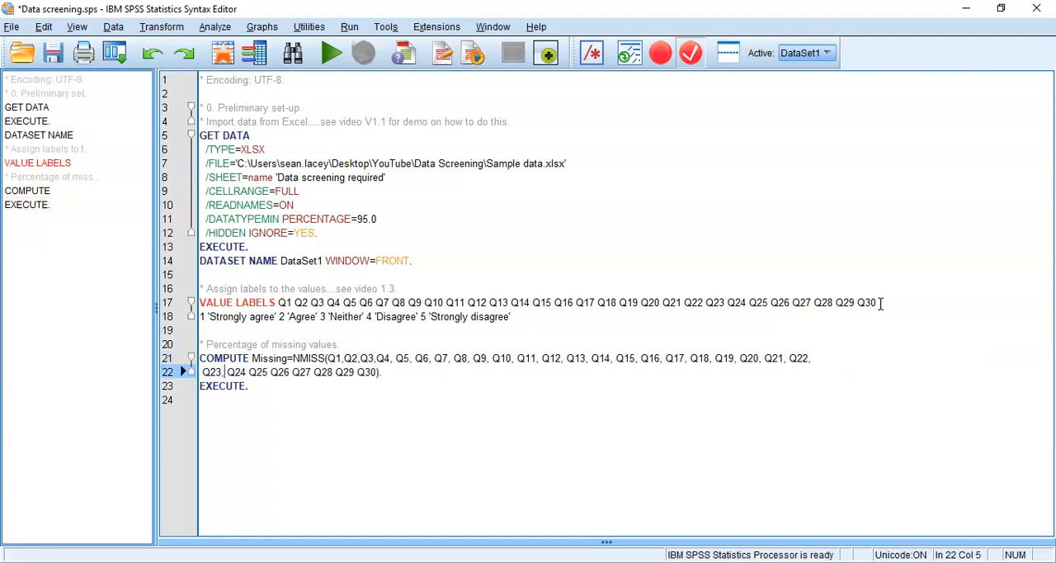
{"action": "type", "text": ","}
{"action": "key", "text": "Right"}
{"action": "key", "text": "Right"}
{"action": "key", "text": "Right"}
{"action": "key", "text": "Right"}
{"action": "type", "text": ","}
{"action": "key", "text": "Right"}
{"action": "type", "text": ","}
{"action": "key", "text": "Right"}
{"action": "key", "text": "Right"}
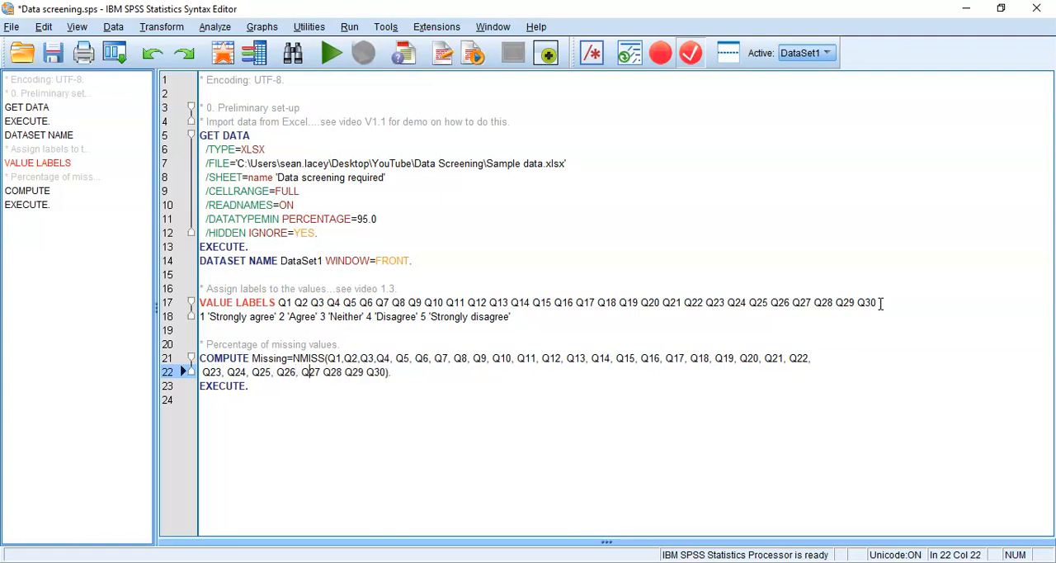
{"action": "type", "text": ","}
{"action": "key", "text": "Right"}
{"action": "key", "text": "Right"}
{"action": "key", "text": "Right"}
{"action": "type", "text": ","}
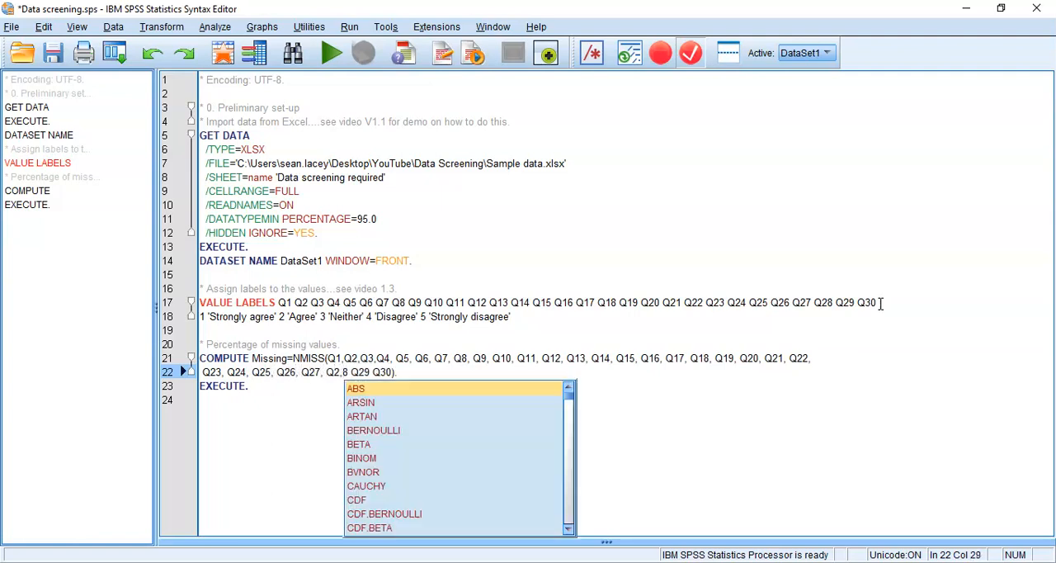
{"action": "key", "text": "BackSpace"}
{"action": "key", "text": "Right"}
{"action": "type", "text": ","}
{"action": "key", "text": "Right"}
{"action": "key", "text": "Right"}
{"action": "key", "text": "Right"}
{"action": "key", "text": "Right"}
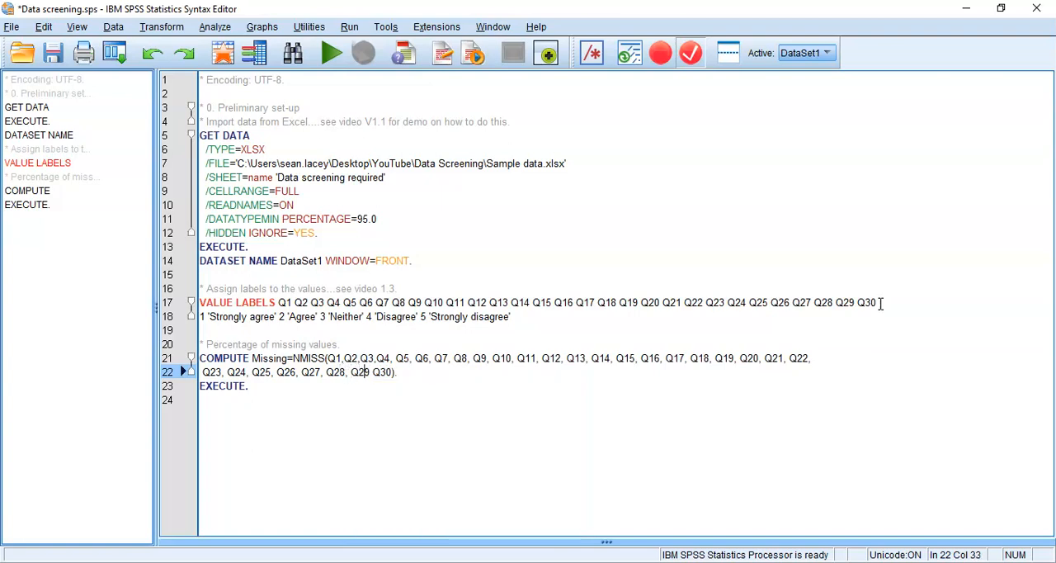
{"action": "type", "text": ","}
{"action": "key", "text": "Right"}
{"action": "key", "text": "Right"}
{"action": "key", "text": "Right"}
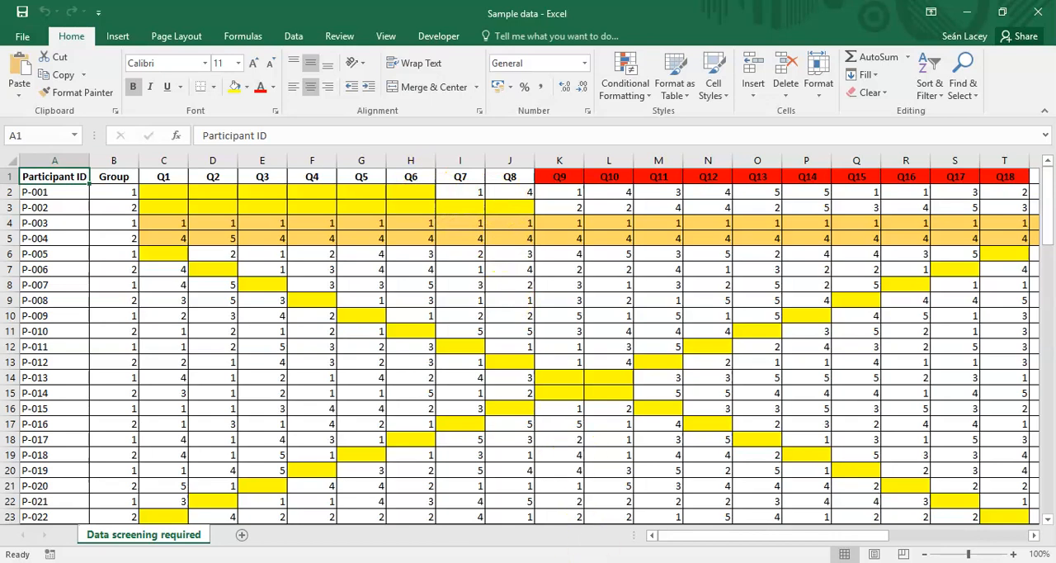
- Switch from Excel back to the SPSS Syntax Editor and append /30*100 after the closing parenthesis of NMISS
{"action": "mouse_move", "coordinate": [588, 562]}
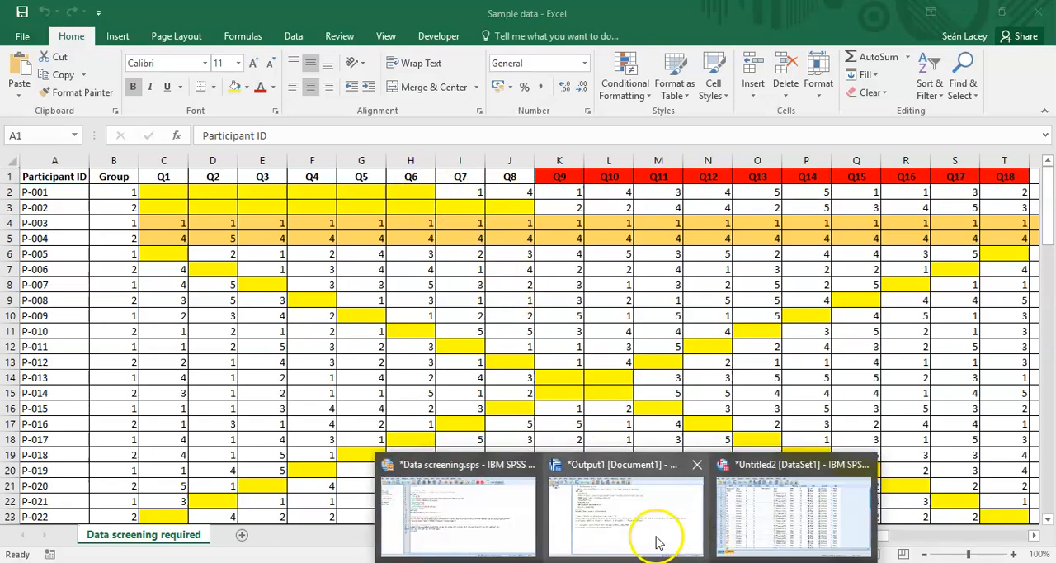
{"action": "left_click", "coordinate": [658, 537]}
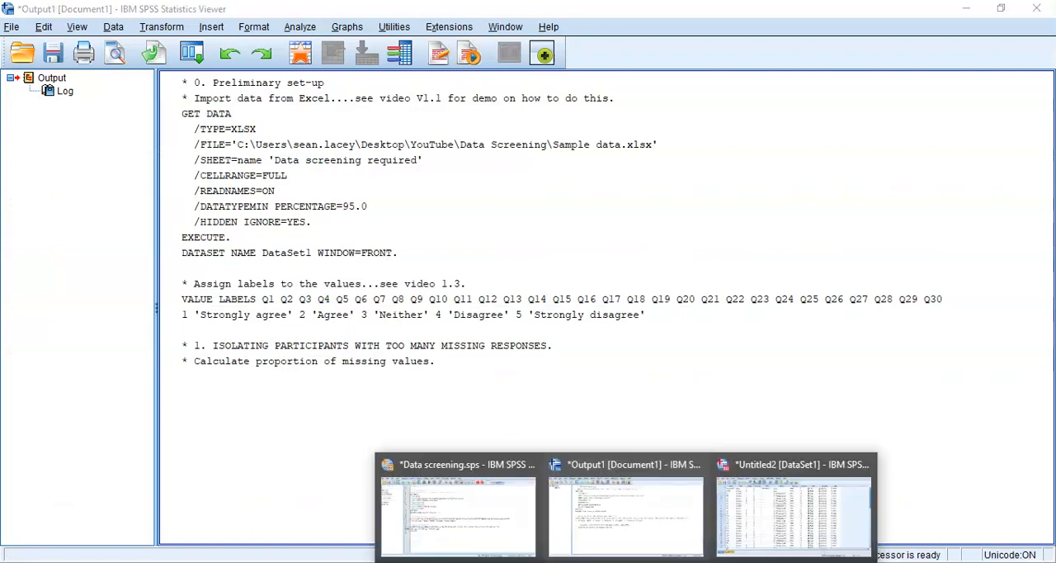
{"action": "left_click", "coordinate": [462, 511]}
{"action": "key", "text": "Right"}
{"action": "type", "text": "/30*100"}
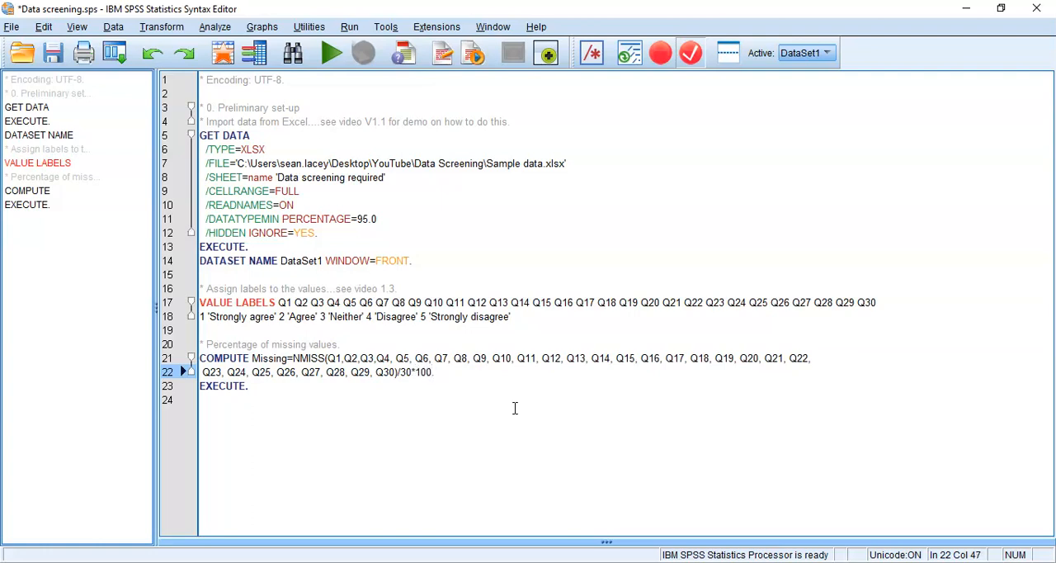
- Run only the COMPUTE Missing command together with its EXECUTE line
{"action": "key", "text": "Up"}
{"action": "key", "text": "Up"}
{"action": "key", "text": "shift+Down"}
{"action": "key", "text": "shift+Down"}
{"action": "key", "text": "shift+Down"}
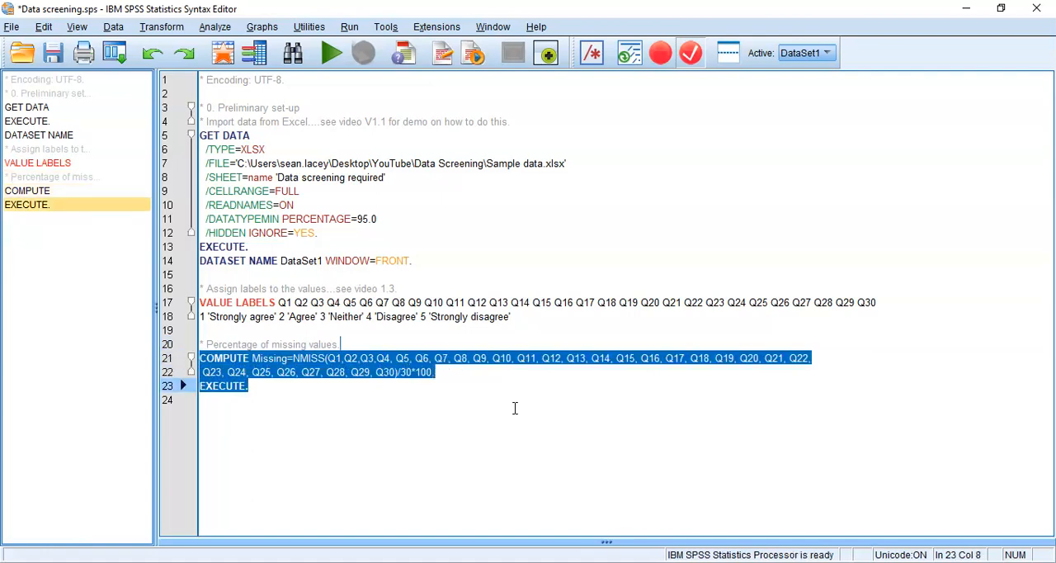
{"action": "key", "text": "ctrl+r"}
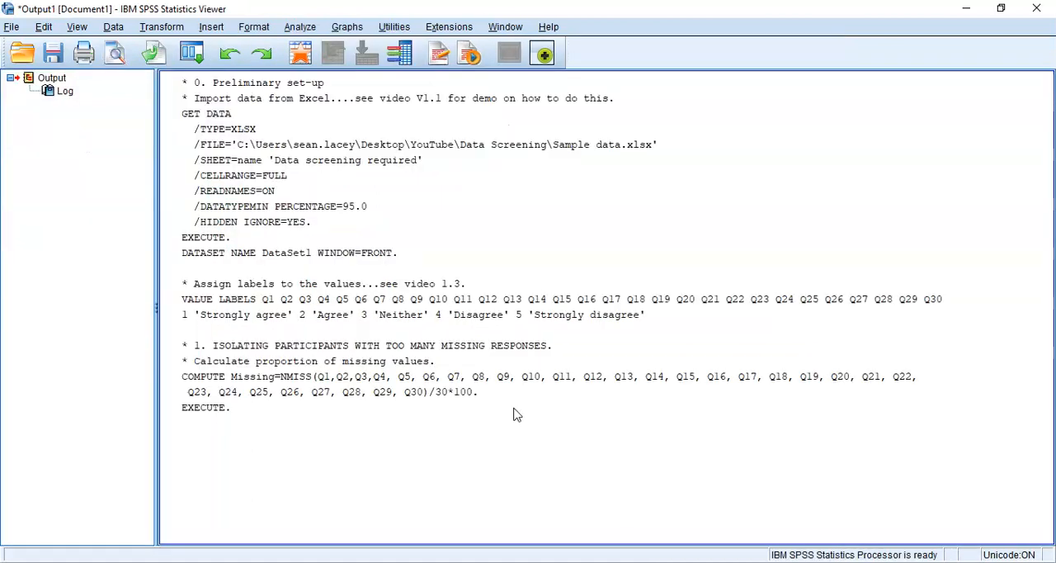
- Switch to the Data Editor's data view and examine the computed Missing column beyond Q30
{"action": "left_click", "coordinate": [627, 562]}
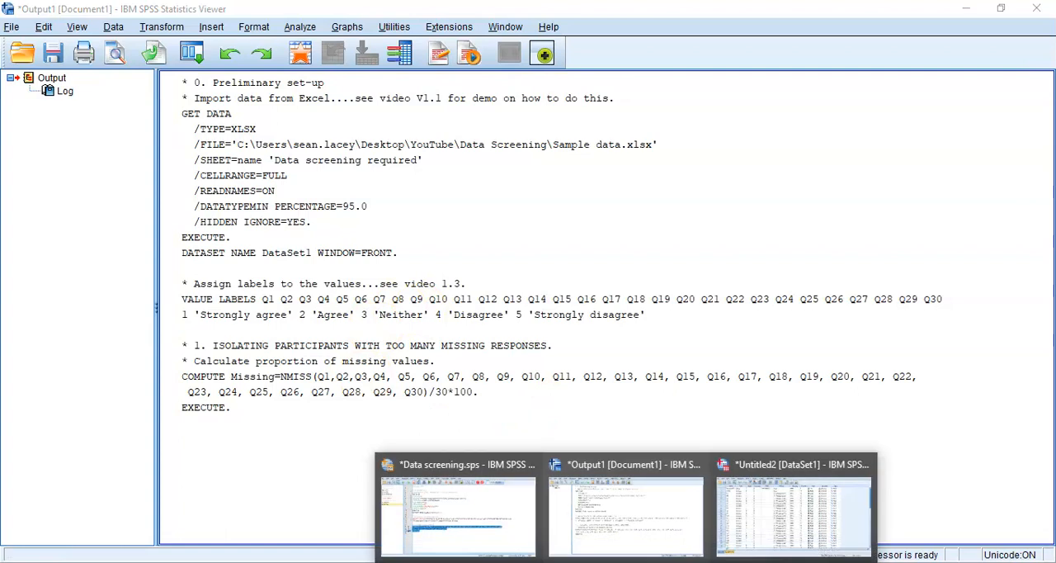
{"action": "left_click", "coordinate": [750, 530]}
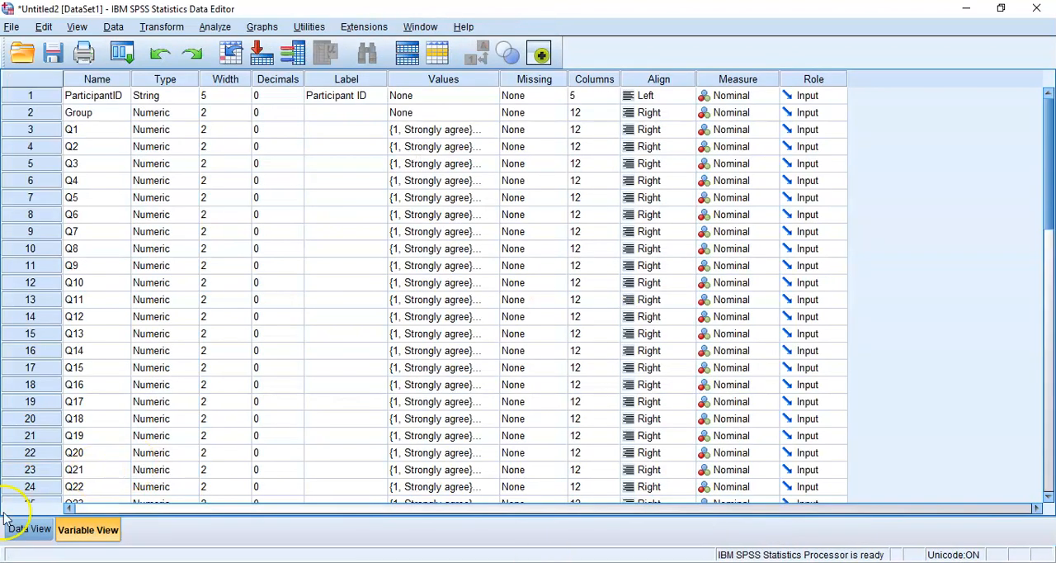
{"action": "left_click", "coordinate": [25, 528]}
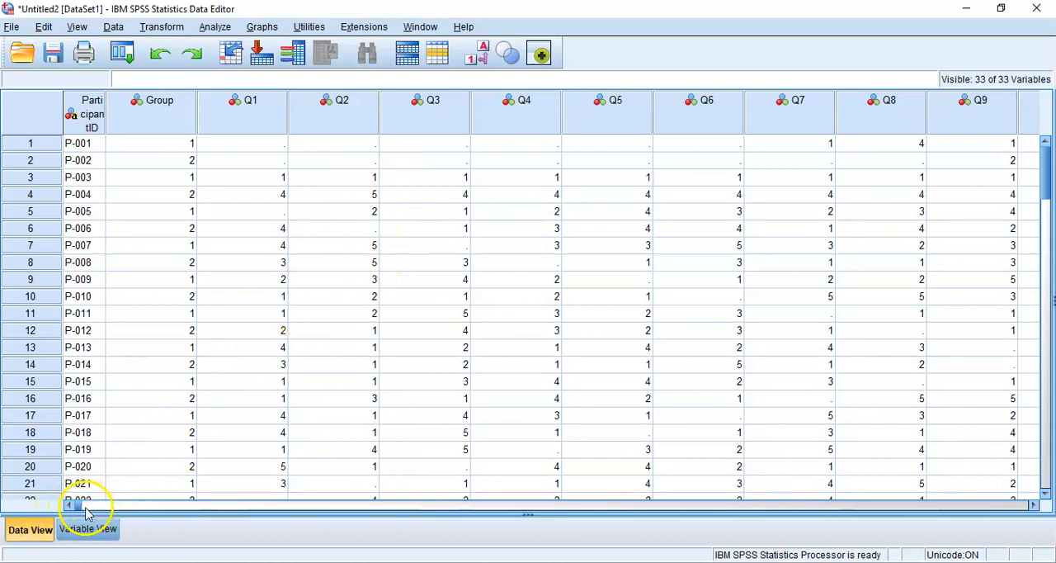
{"action": "left_click_drag", "start_coordinate": [81, 509], "coordinate": [891, 512]}
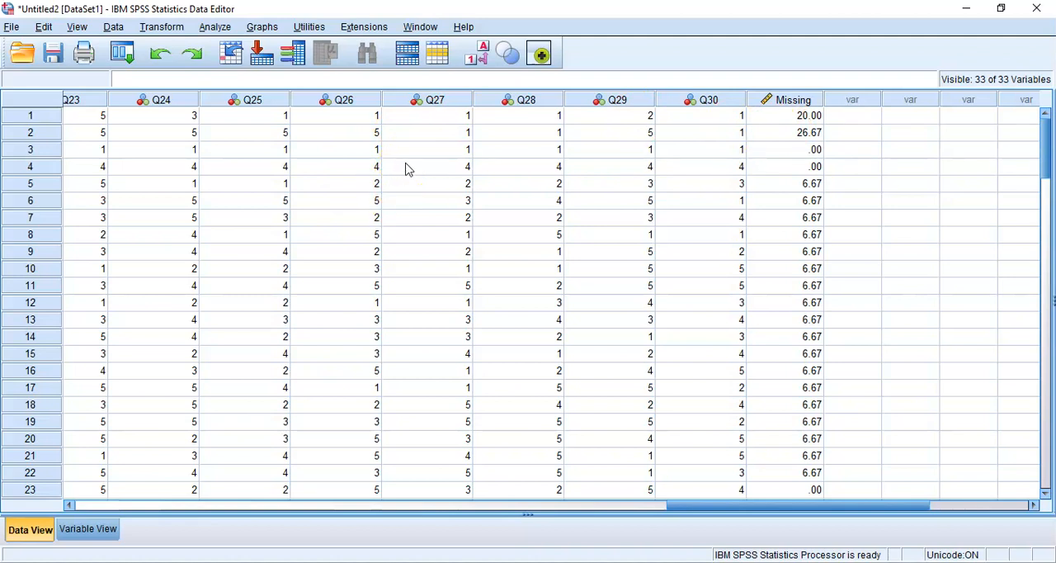
- Define a Select Cases condition of Missing<10 that filters out unselected cases, and paste it as syntax
{"action": "left_click", "coordinate": [114, 27]}
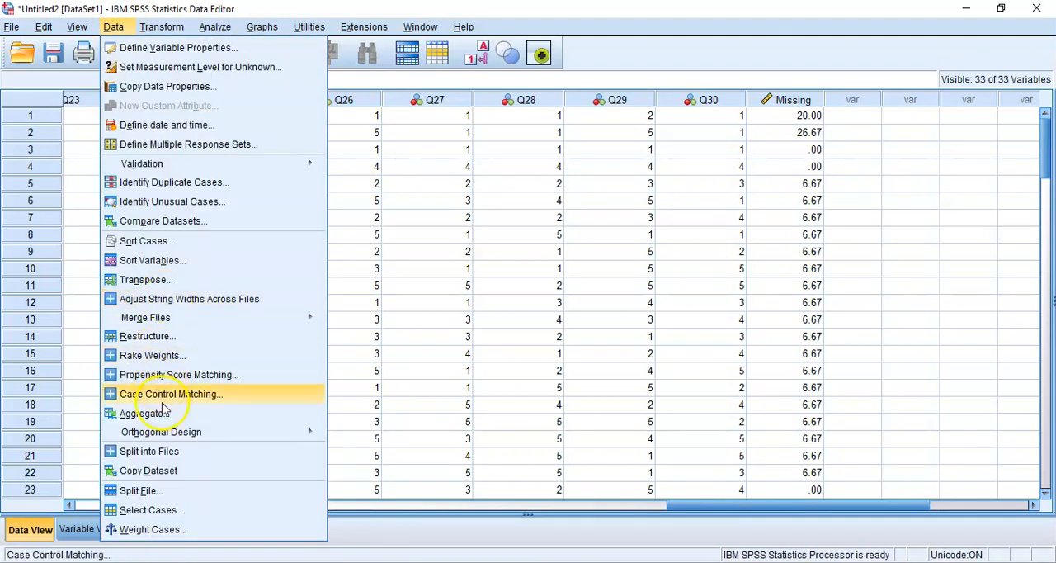
{"action": "left_click", "coordinate": [173, 510]}
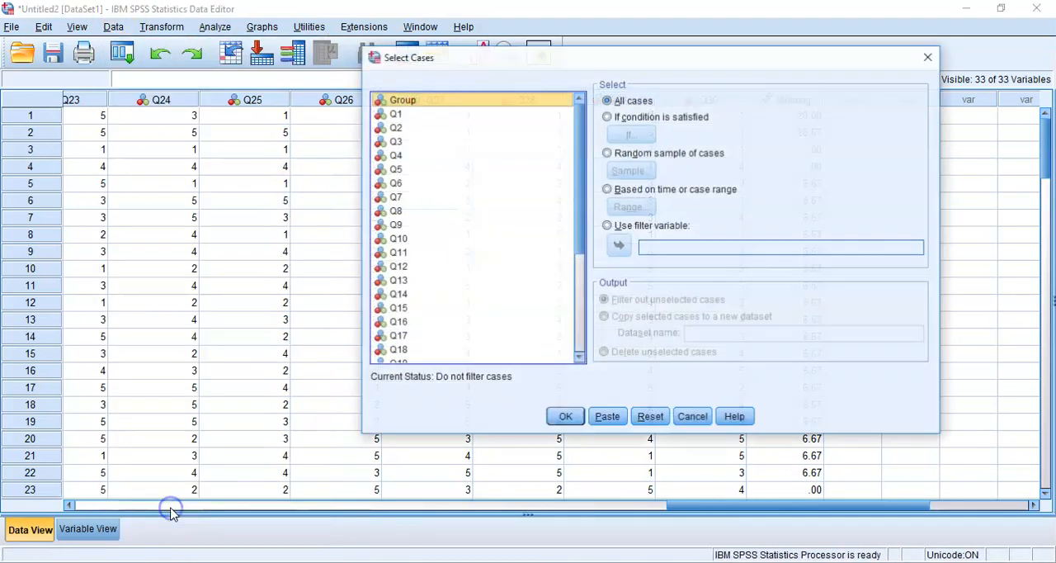
{"action": "left_click", "coordinate": [629, 117]}
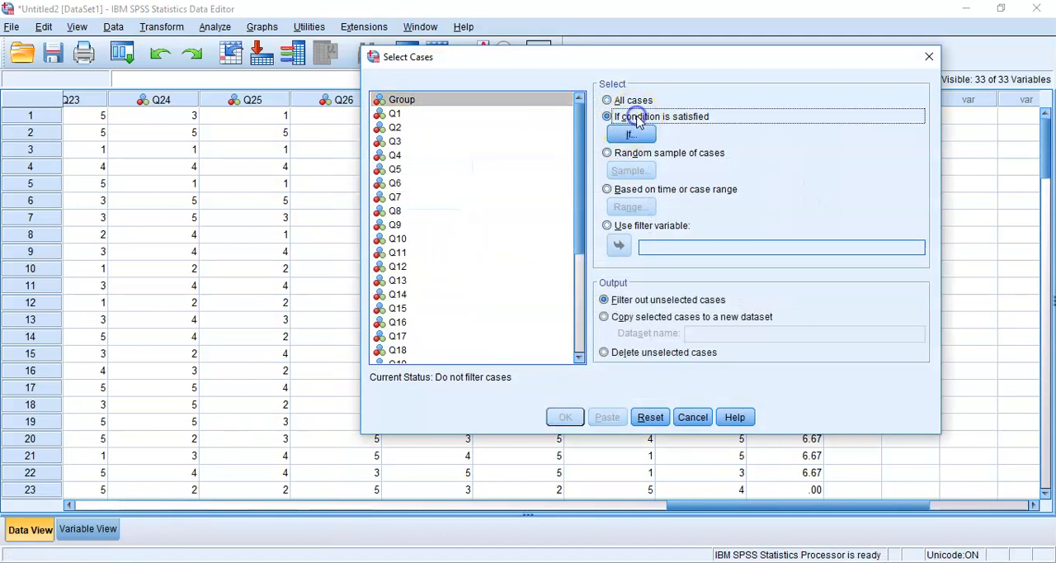
{"action": "left_click", "coordinate": [632, 133]}
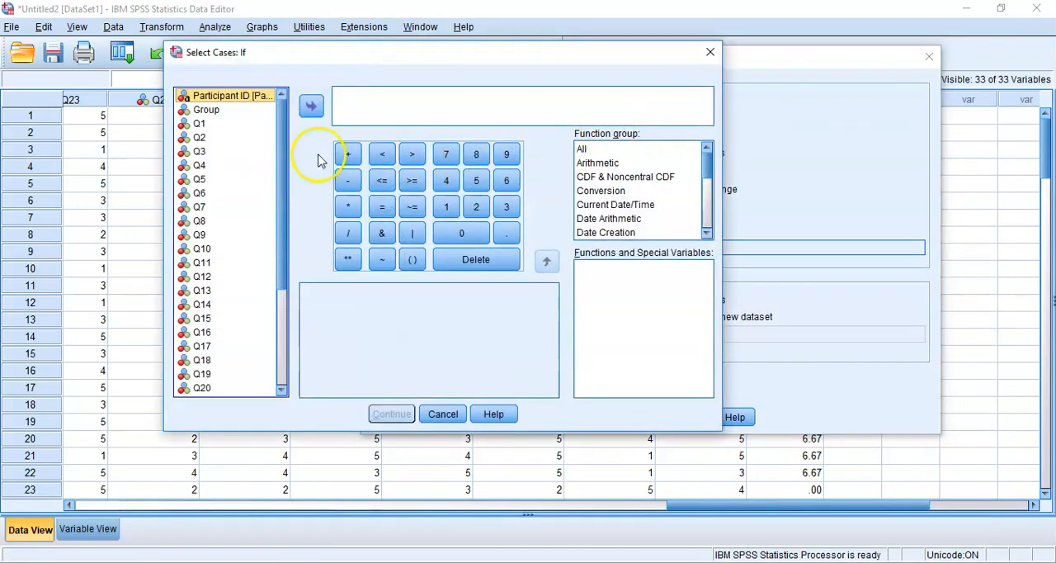
{"action": "left_click_drag", "start_coordinate": [283, 168], "coordinate": [271, 318]}
{"action": "left_click", "coordinate": [209, 389]}
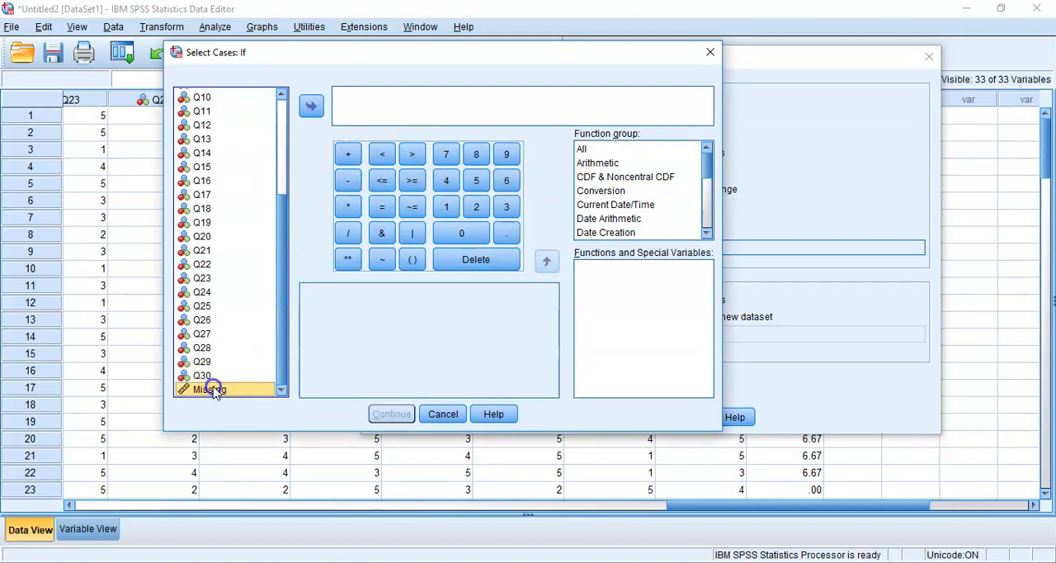
{"action": "double_click", "coordinate": [213, 390]}
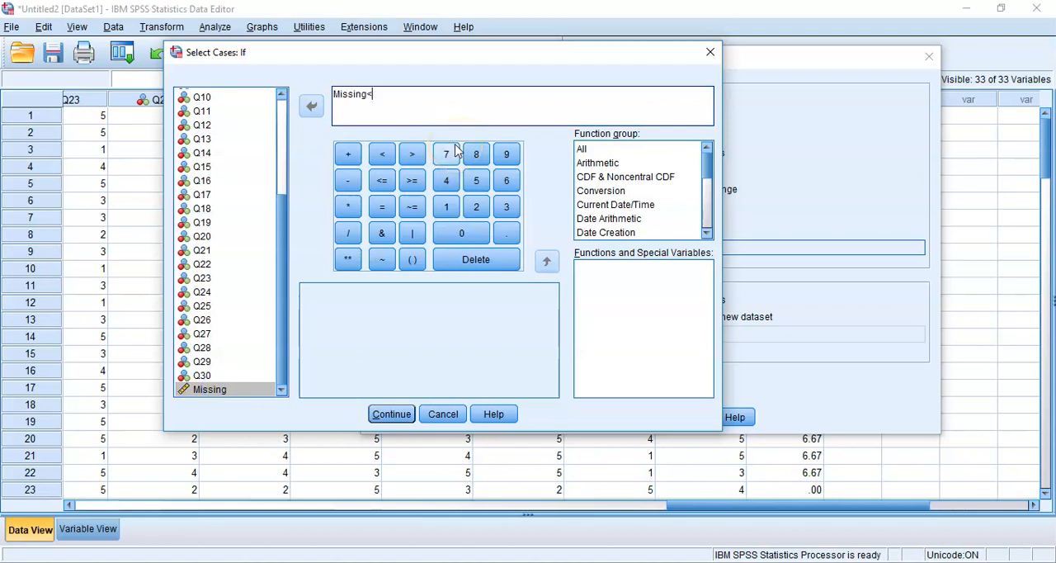
{"action": "type", "text": "10"}
{"action": "left_click", "coordinate": [393, 414]}
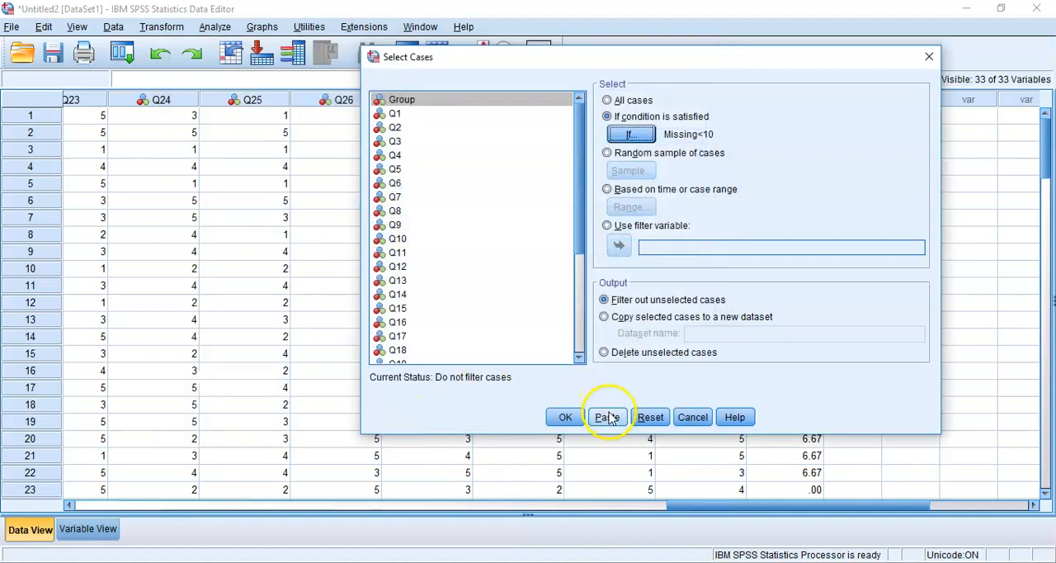
{"action": "left_click", "coordinate": [608, 417]}
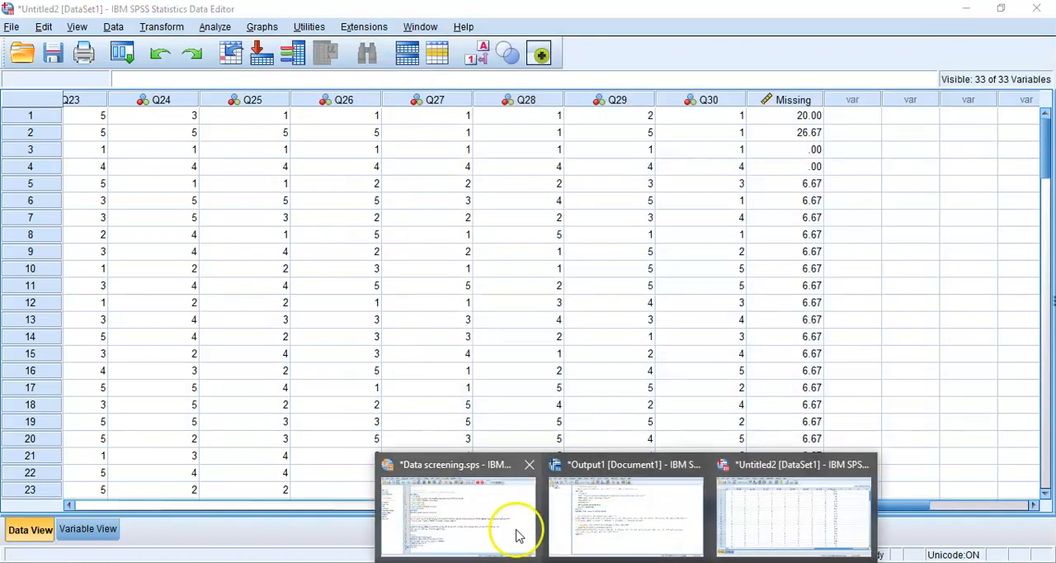
- Switch to the Data screening.sps syntax and insert an empty line directly above the pasted USE ALL command
{"action": "left_click", "coordinate": [514, 529]}
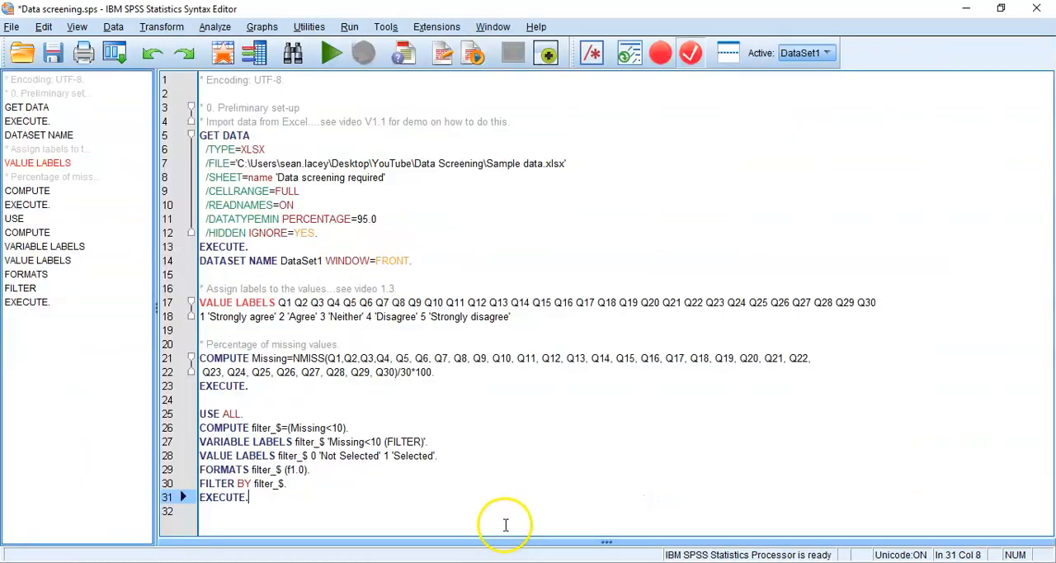
{"action": "left_click", "coordinate": [289, 407]}
{"action": "key", "text": "Home"}
{"action": "key", "text": "Return"}
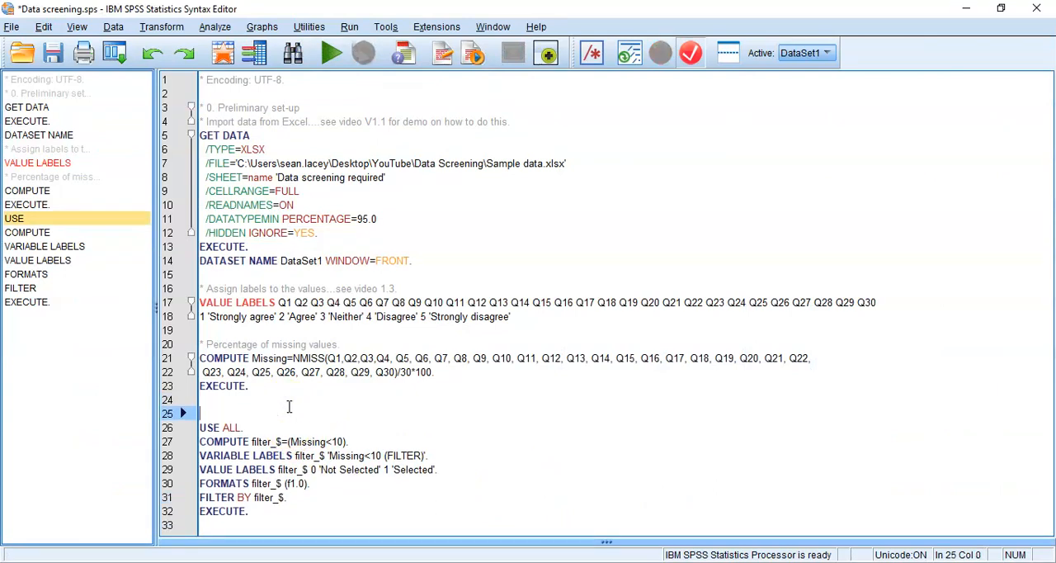
{"action": "key", "text": "Up"}
- Add the comment "* Including particpiants with less than 10% missing." above the USE ALL command
{"action": "type", "text": "*"}
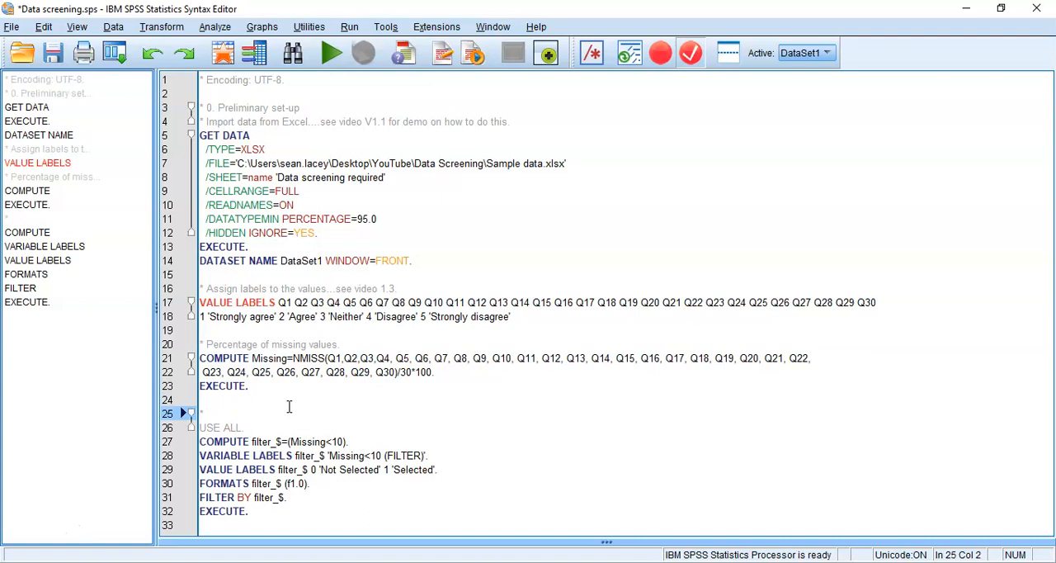
{"action": "type", "text": "Excl"}
{"action": "key", "text": "BackSpace"}
{"action": "key", "text": "BackSpace"}
{"action": "key", "text": "BackSpace"}
{"action": "key", "text": "BackSpace"}
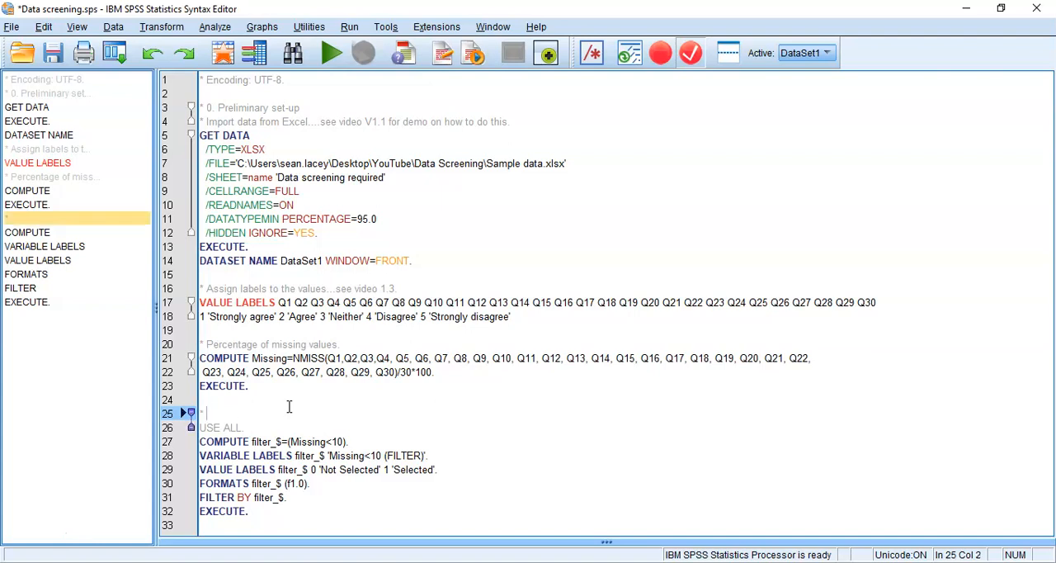
{"action": "type", "text": "Including pa"}
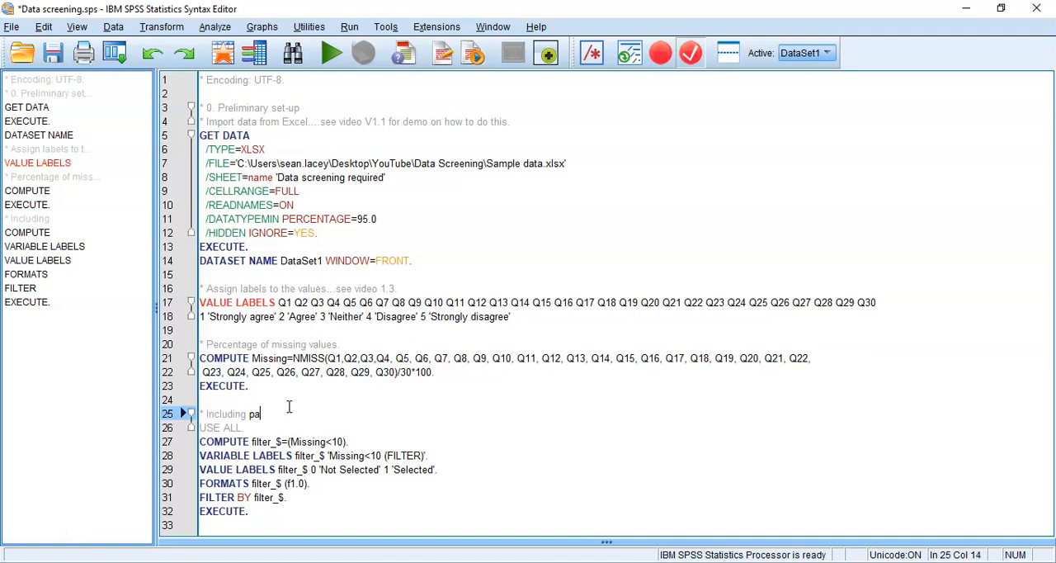
{"action": "type", "text": "rticpiants with less than 10% missing."}
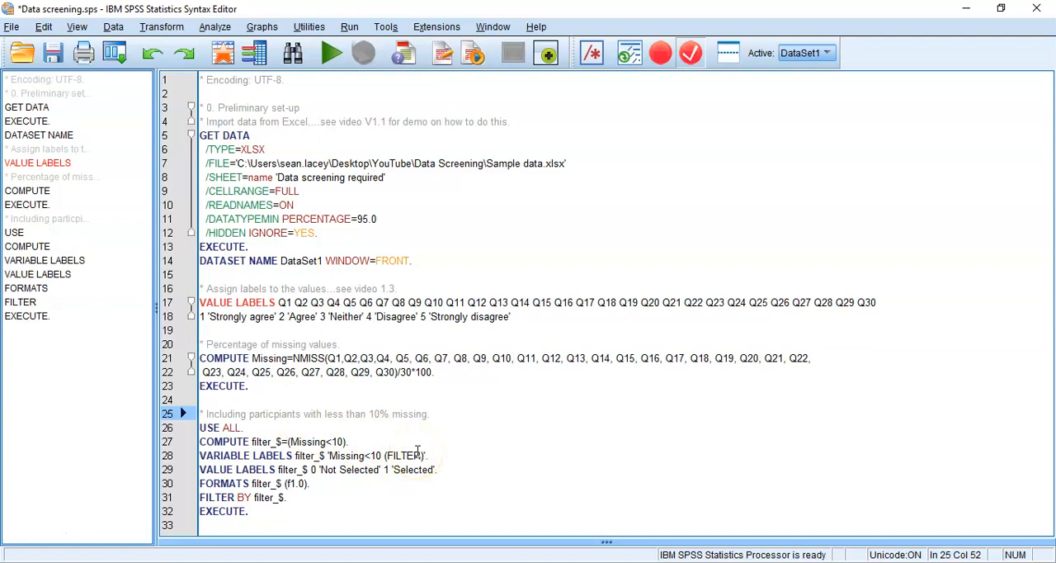
- Run only the pasted filter commands from USE ALL through the final EXECUTE
{"action": "key", "text": "shift+Down"}
{"action": "key", "text": "shift+Down"}
{"action": "key", "text": "shift+Down"}
{"action": "key", "text": "shift+Down"}
{"action": "key", "text": "shift+Down"}
{"action": "key", "text": "shift+Down"}
{"action": "key", "text": "shift+Down"}
{"action": "key", "text": "ctrl+r"}
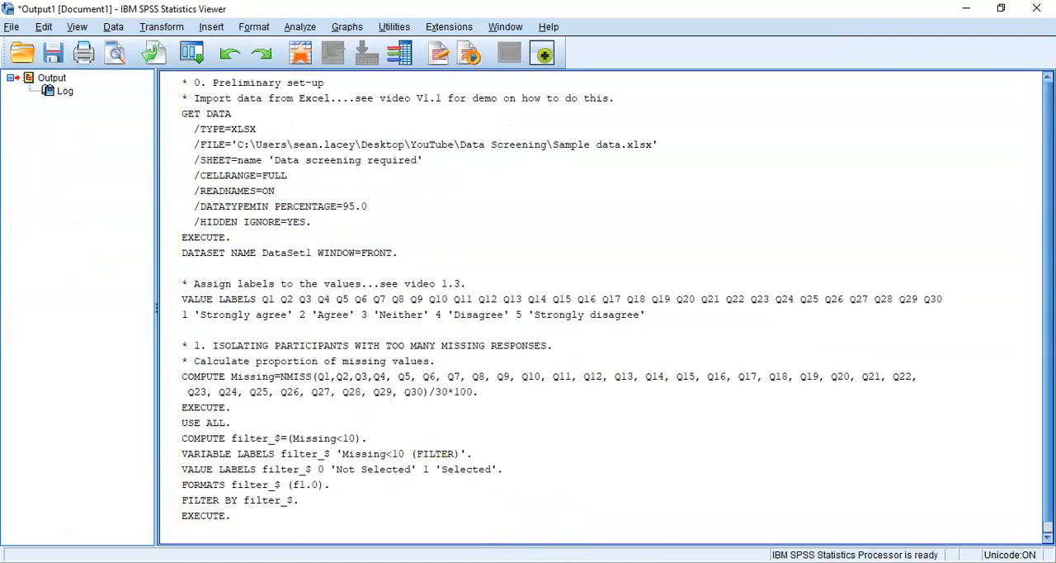
- Check the filter_$ column and excluded cases in the Data Editor, and switch to the PDF outline in Adobe Acrobat Reader
{"action": "left_click", "coordinate": [626, 562]}
{"action": "left_click", "coordinate": [748, 521]}
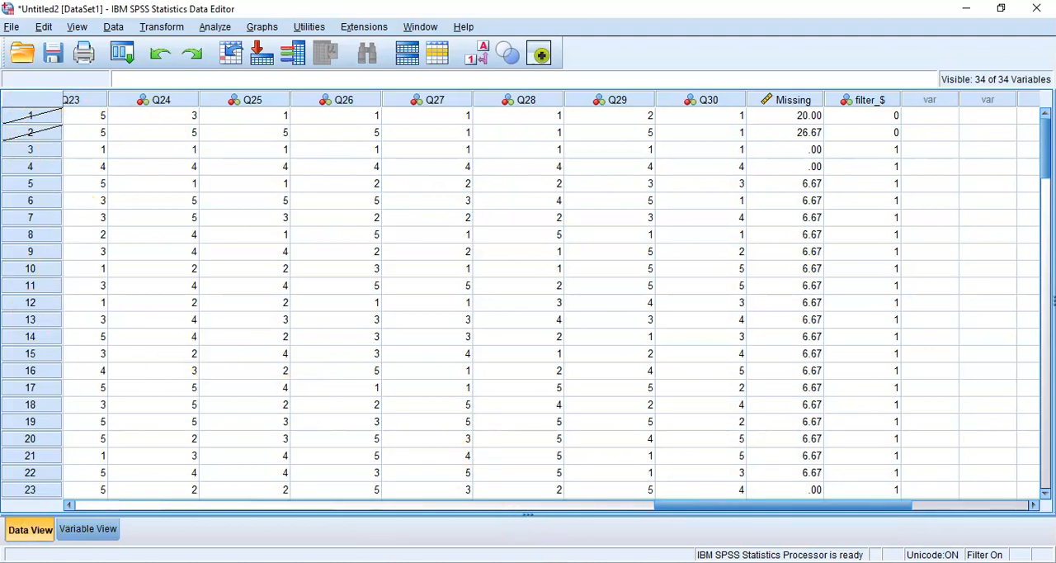
{"action": "key", "text": "alt+Tab"}
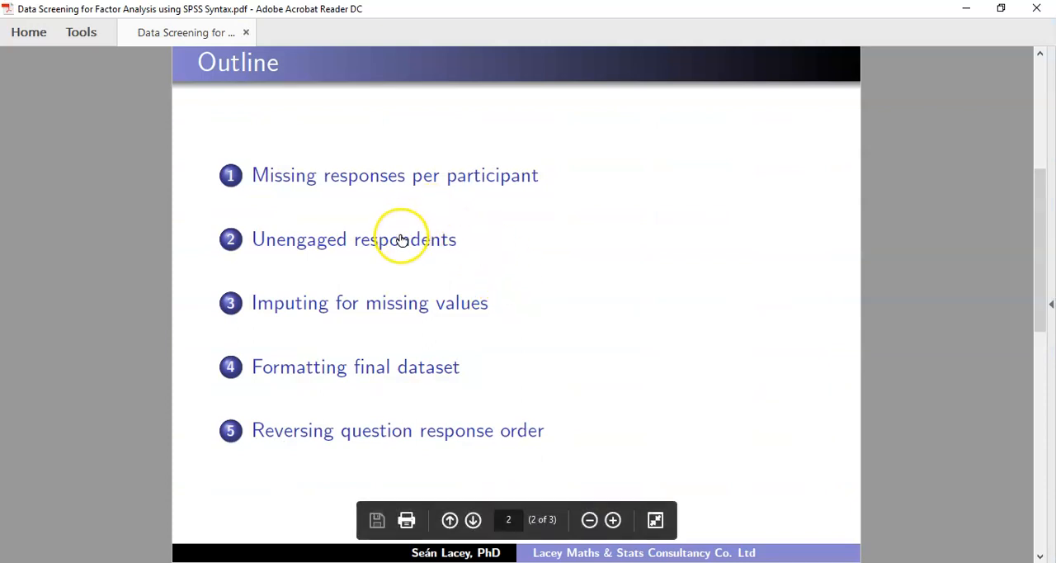